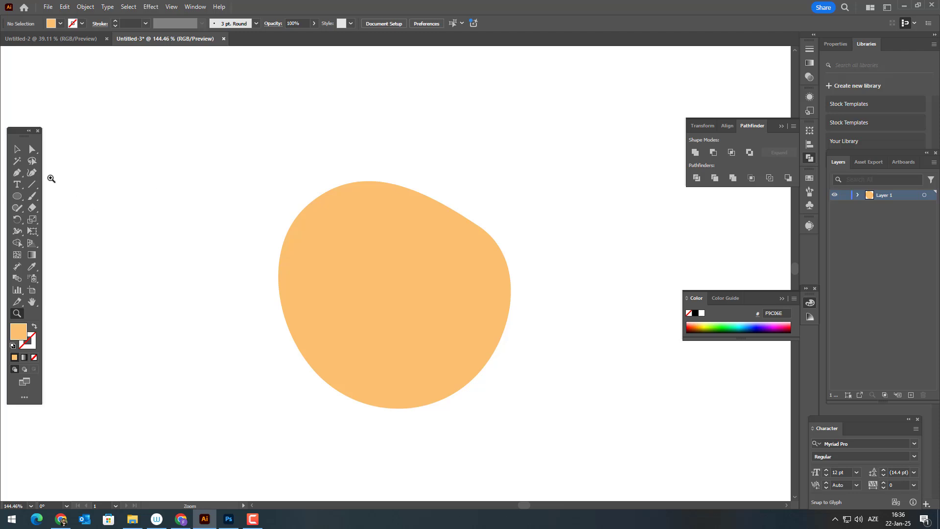
Adjust the right-hand anchor points and curve handles of the light orange body so its lower right side bulges outward slightly.
click(484, 233)
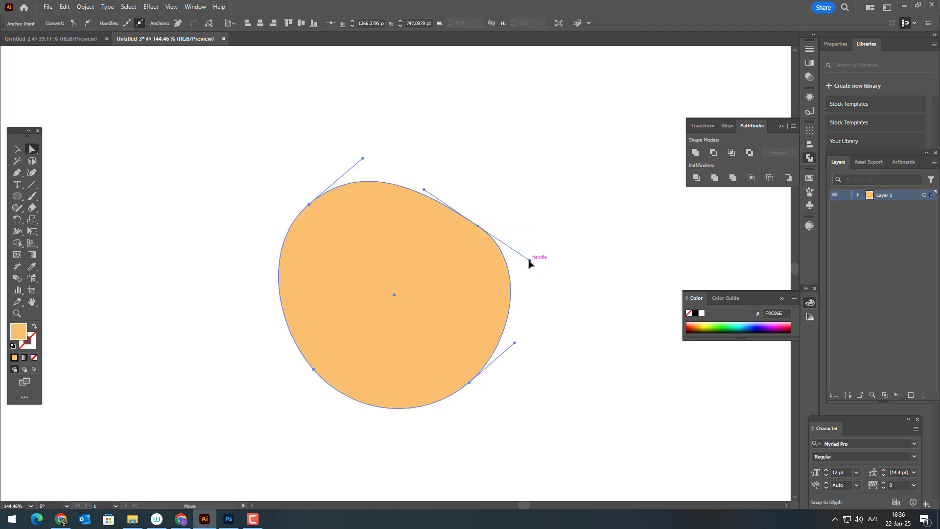
drag(529, 263, 533, 265)
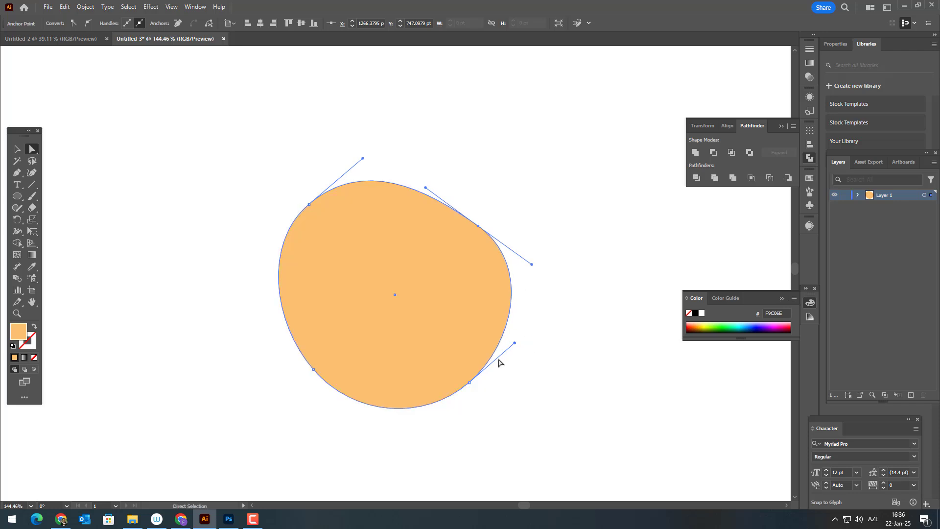
drag(470, 383, 475, 393)
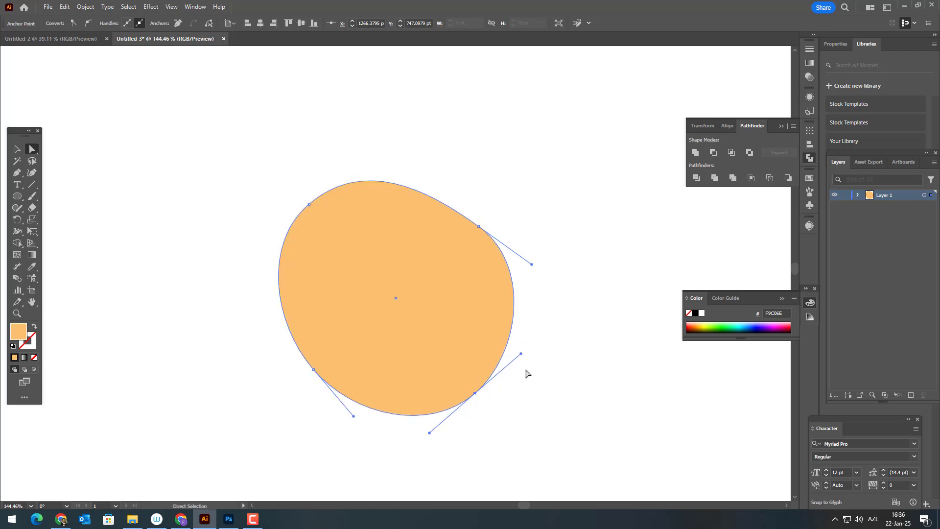
drag(521, 355, 526, 357)
click(573, 325)
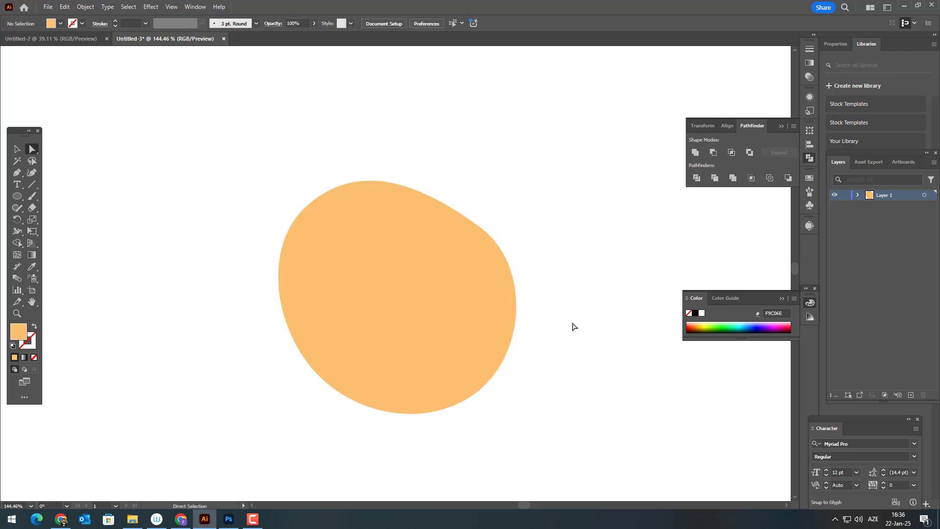
Copy the light orange body shape and paste the duplicate in front of the original.
key(space)
drag(565, 314, 579, 288)
key(ctrl+space)
drag(537, 261, 539, 308)
click(473, 268)
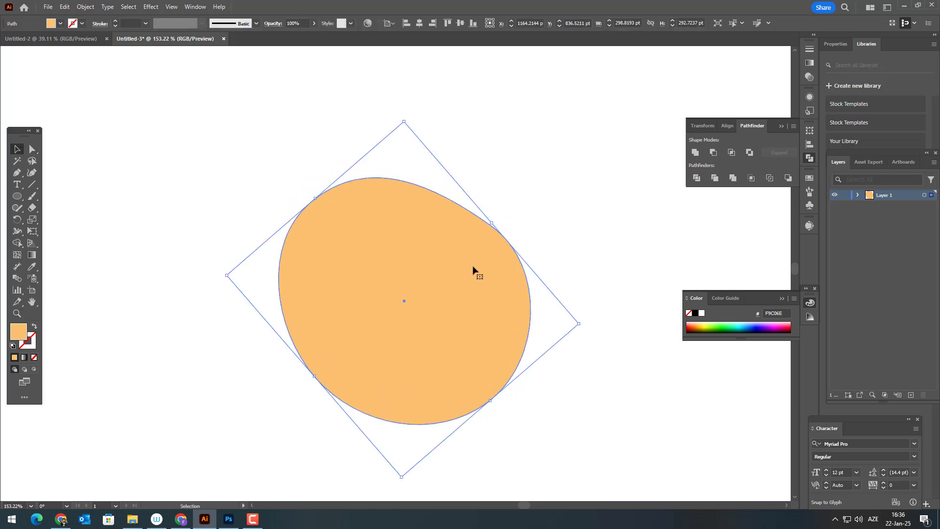
click(65, 7)
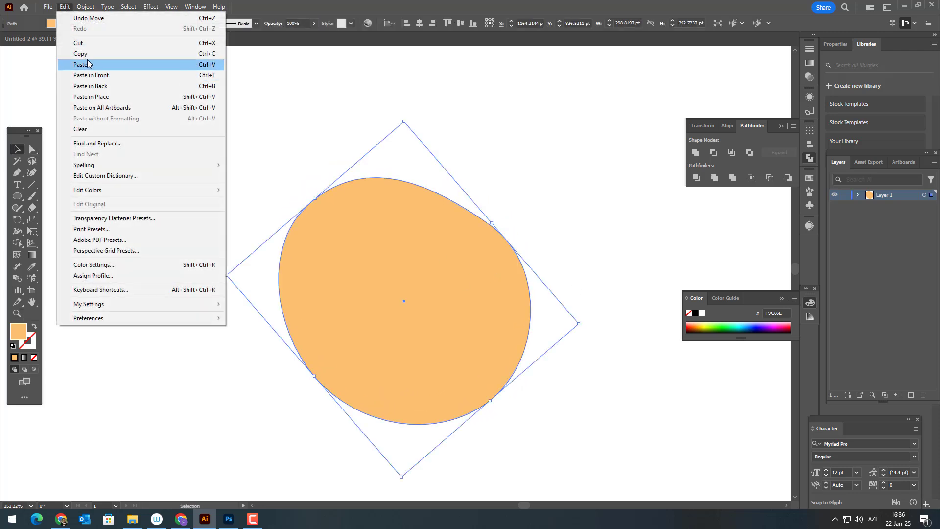
click(87, 64)
click(64, 7)
click(114, 76)
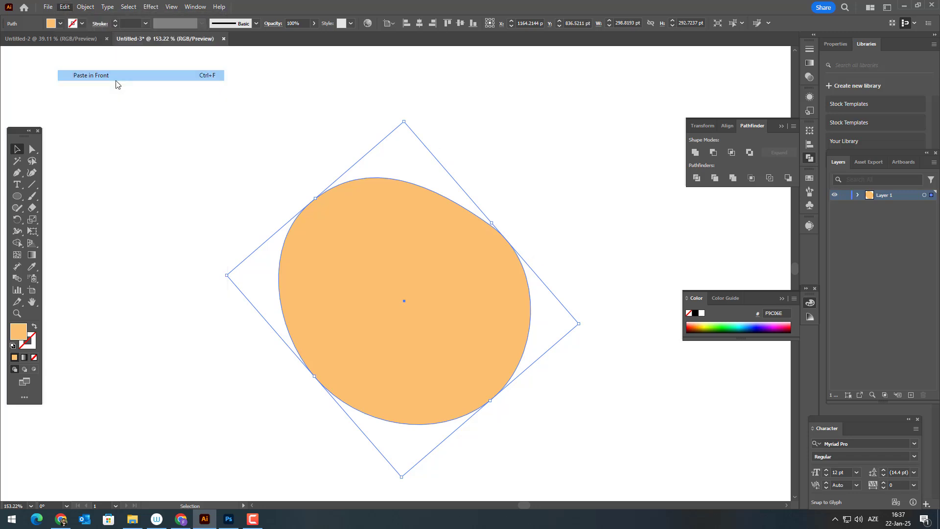
Set the front copy's fill to the darker orange F2AB4C.
double_click(22, 331)
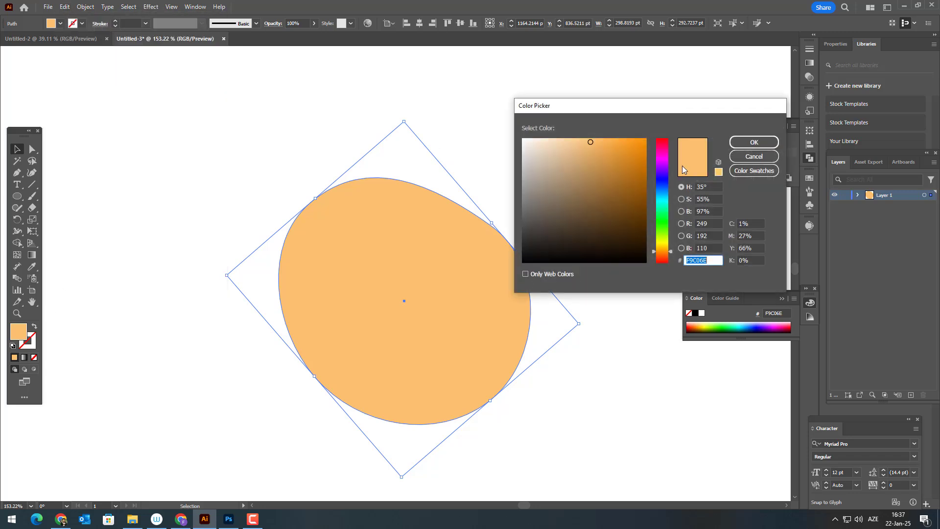
click(607, 145)
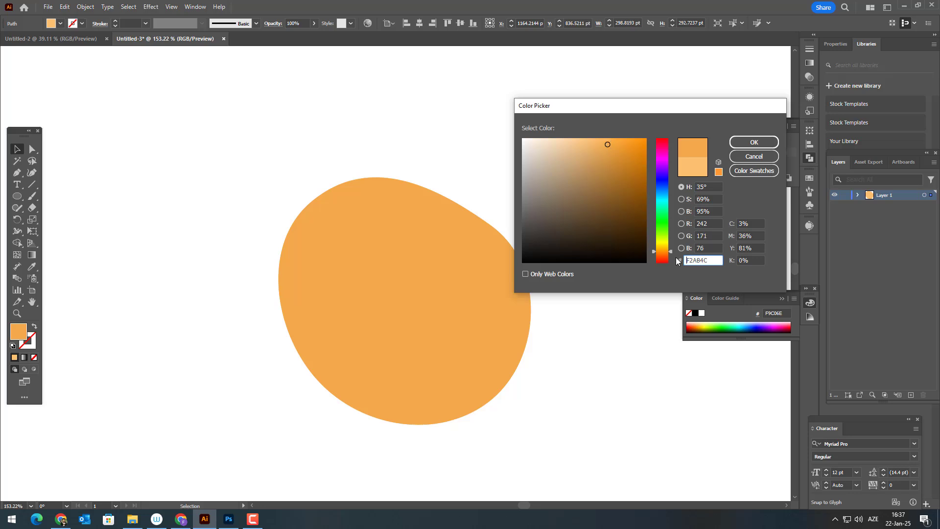
click(745, 146)
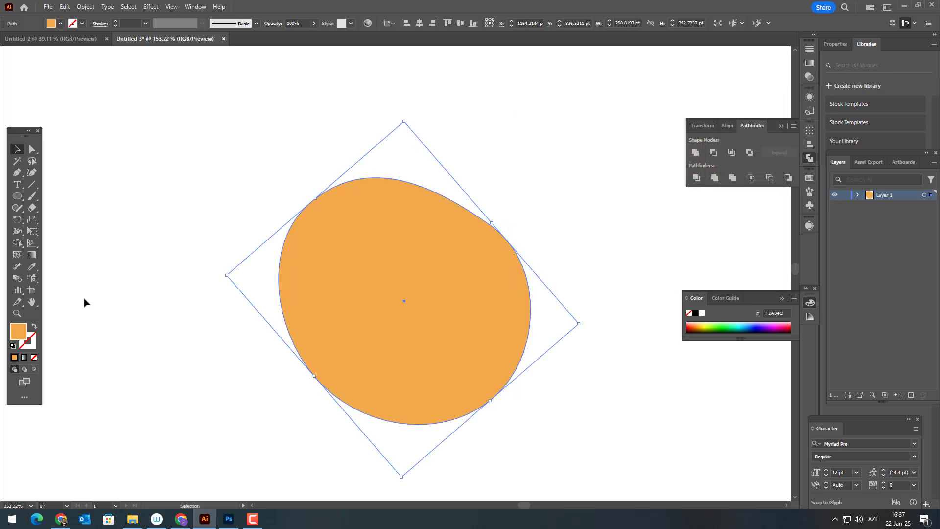
Draw an ellipse about 351 by 304 pt over the body's upper part and subtract it from the darker copy with Minus Front.
click(21, 197)
drag(302, 133, 583, 375)
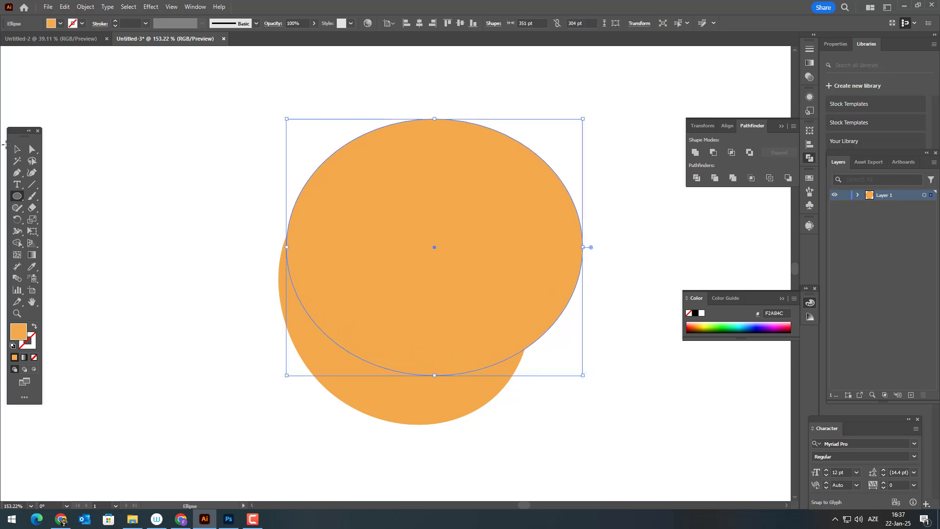
key(v)
shift+click(384, 398)
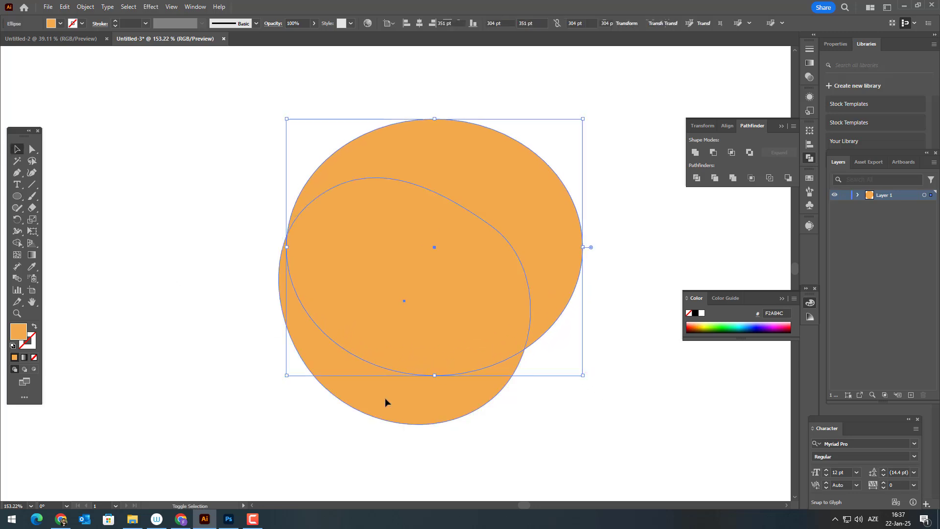
click(716, 154)
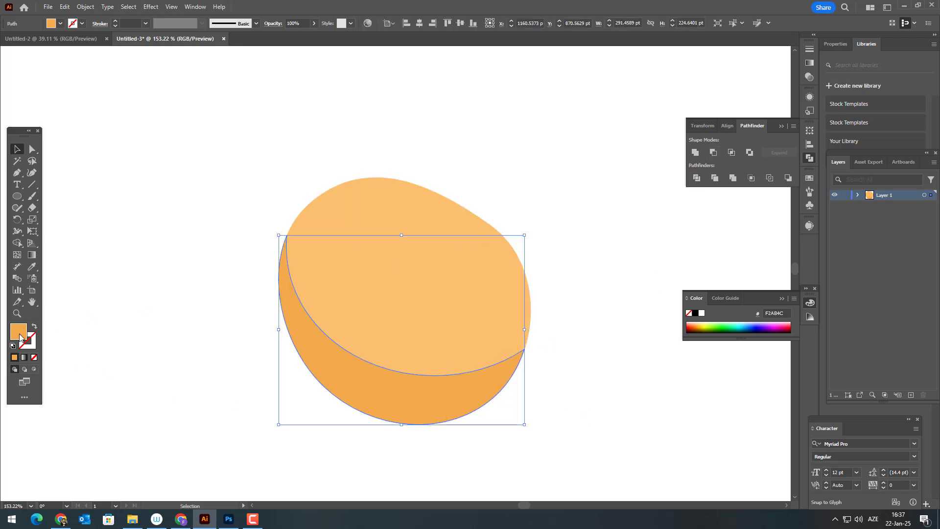
Set the lower crescent shadow's fill to EF9D4D and deselect it.
double_click(19, 333)
click(664, 254)
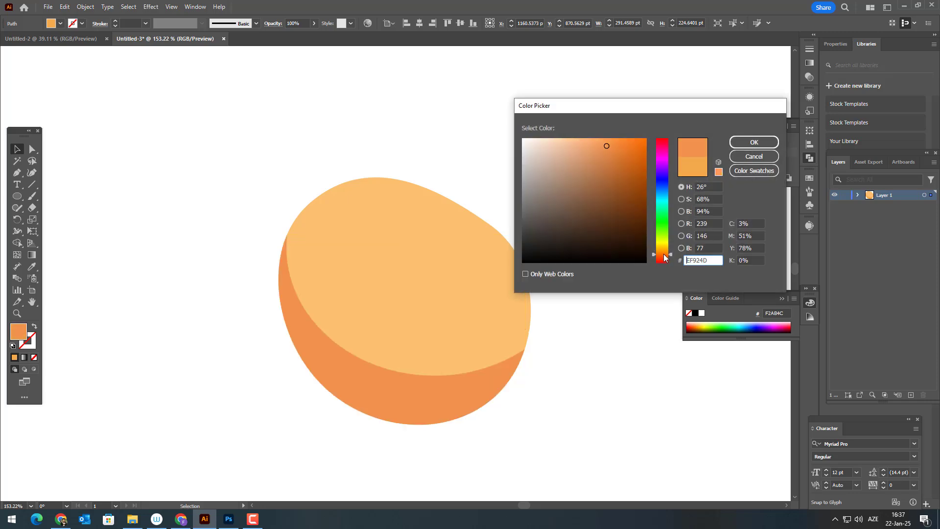
click(663, 252)
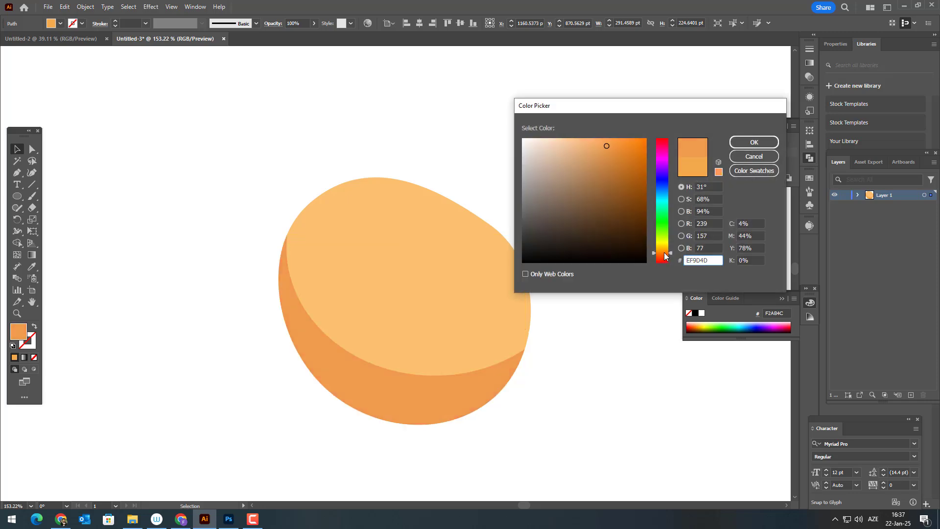
click(739, 142)
click(550, 391)
Draw a highlight ellipse near the body's upper left edge and tilt it to follow the contour, about 114 by 74 pt overall.
scroll(560, 365, up, 1)
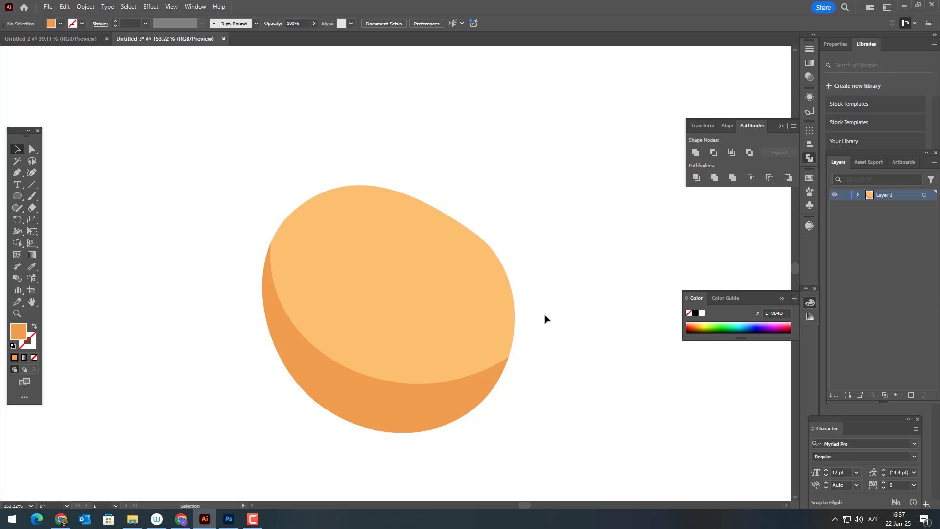
drag(329, 206, 423, 280)
click(18, 148)
click(469, 224)
drag(411, 238, 401, 237)
Sample the body's fill onto the highlight ellipse and lighten it to FFD592.
click(32, 266)
click(333, 275)
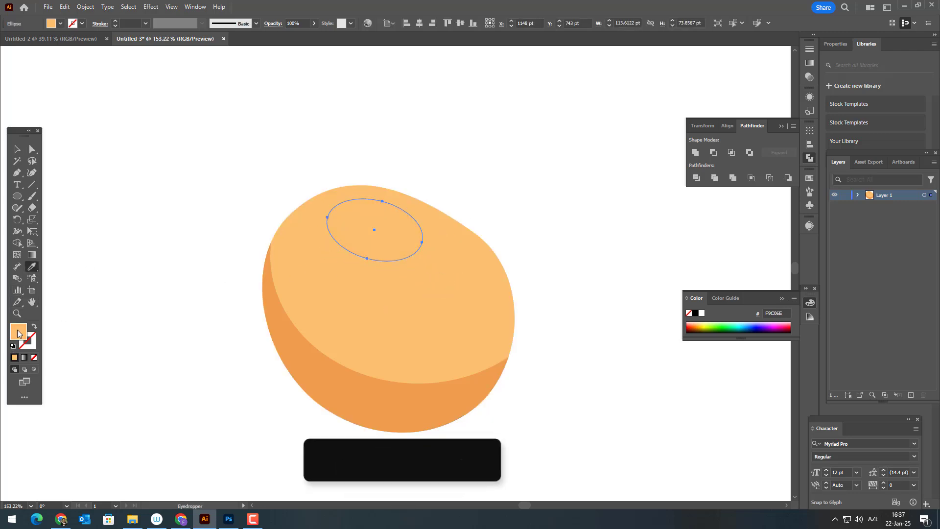
double_click(18, 331)
click(571, 135)
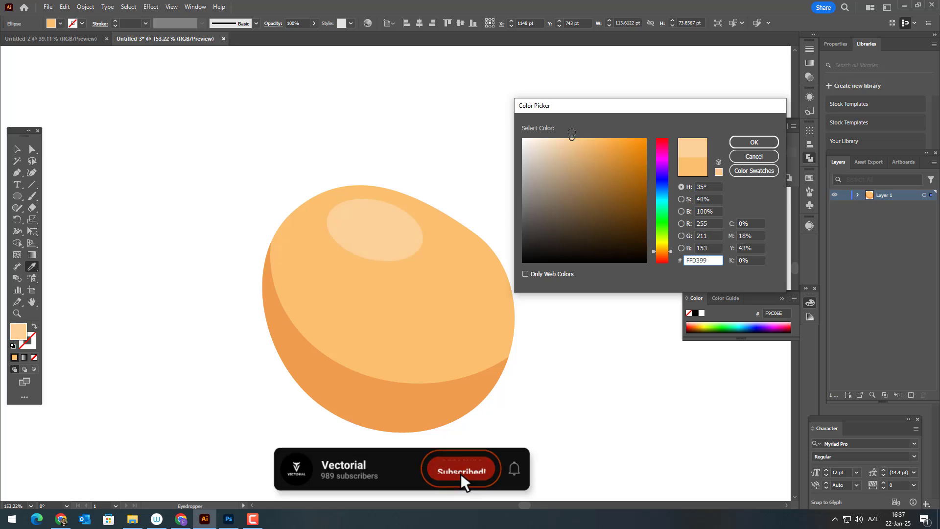
click(663, 250)
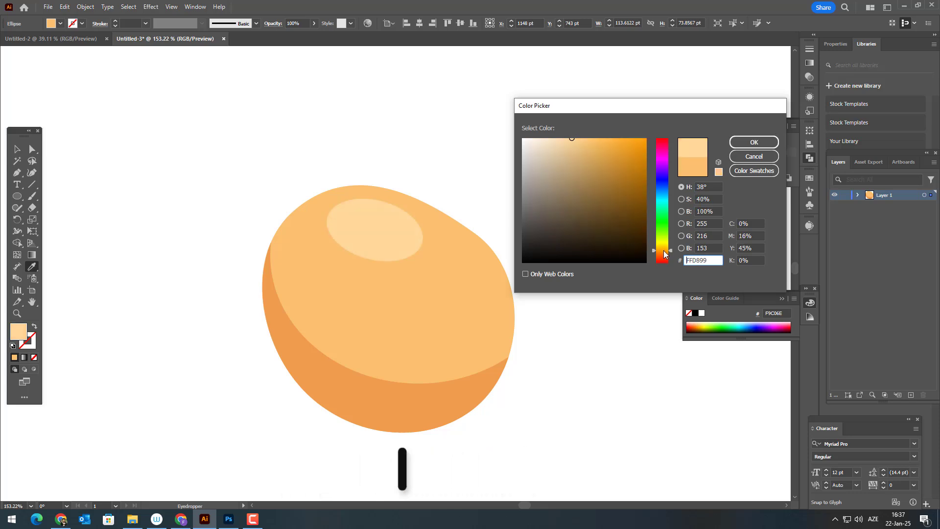
click(572, 142)
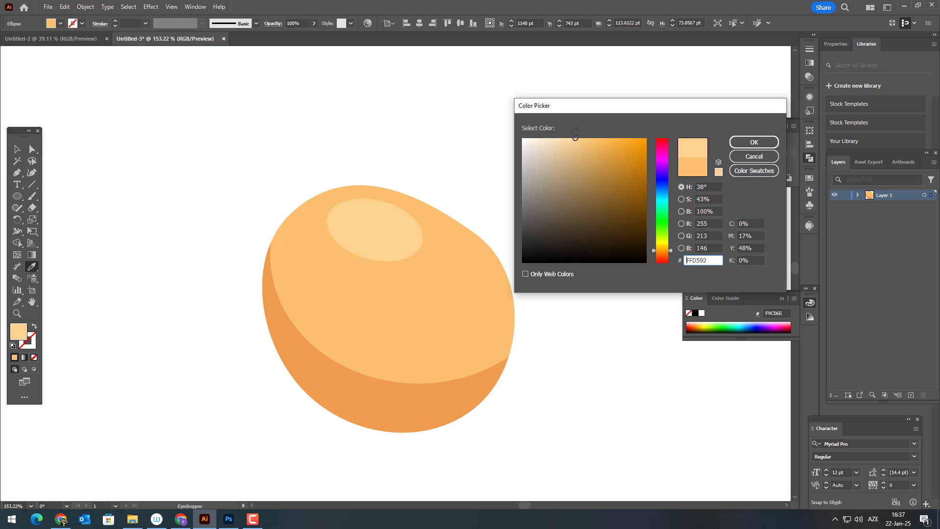
click(770, 141)
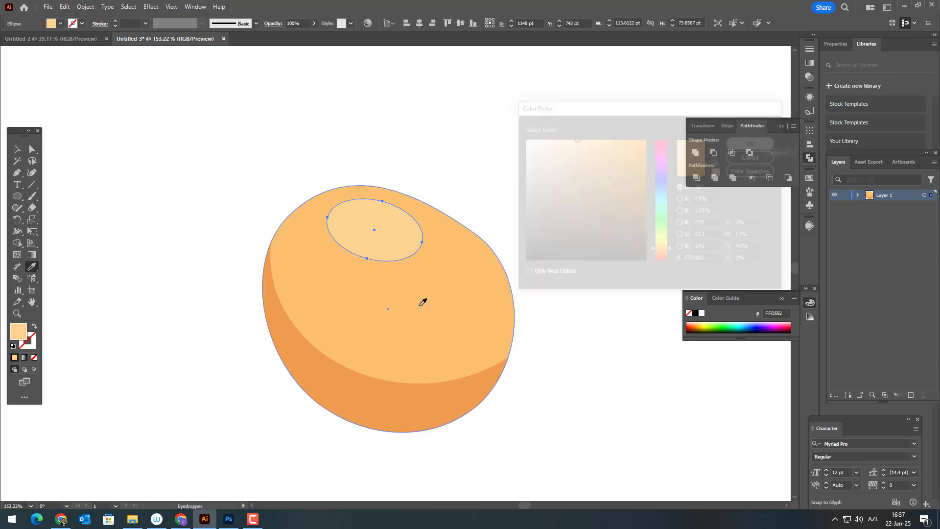
Draw a second, smaller highlight ellipse about 42 by 51 pt near the body's right edge and adjust its shape, tilt and position.
click(18, 200)
drag(448, 277, 482, 321)
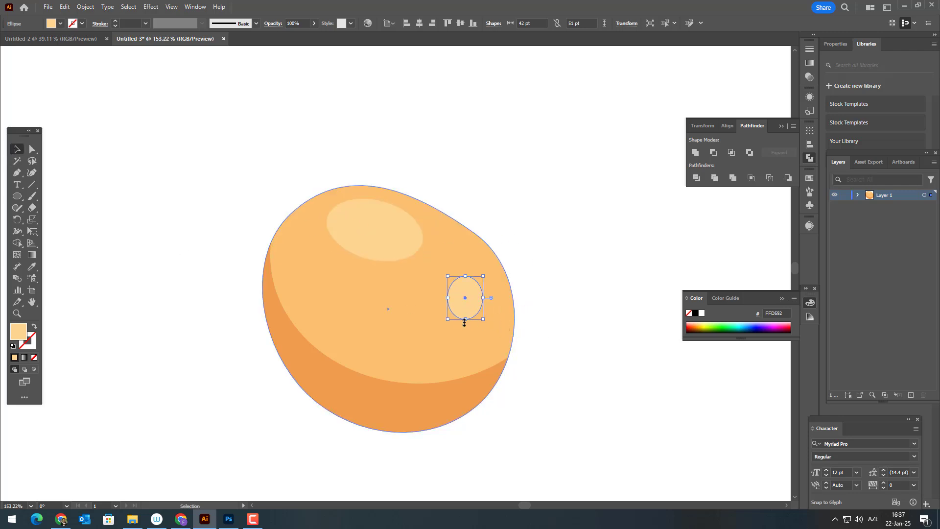
drag(466, 318, 482, 310)
click(457, 301)
drag(476, 299, 462, 287)
click(547, 346)
Draw a closed brown crescent about 28 by 18 pt on the lower part of the body with the Pen tool.
drag(557, 363, 521, 344)
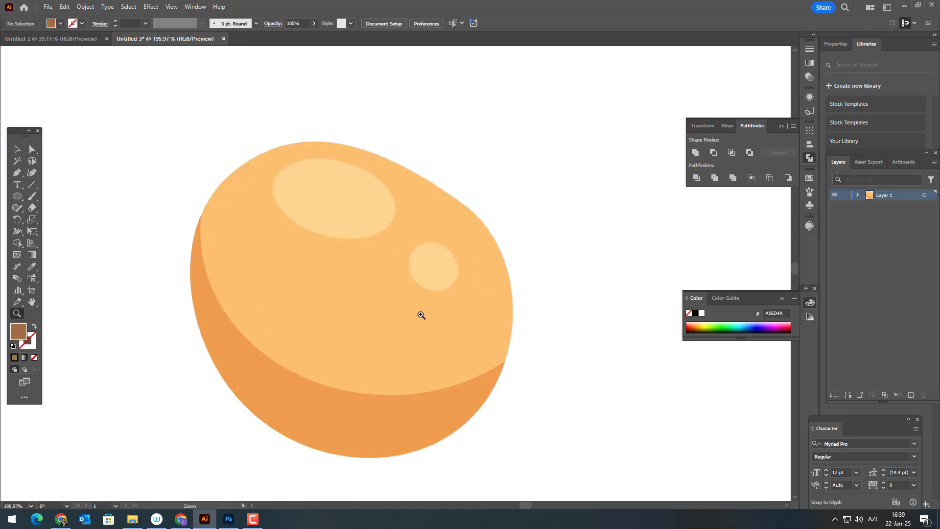
click(377, 351)
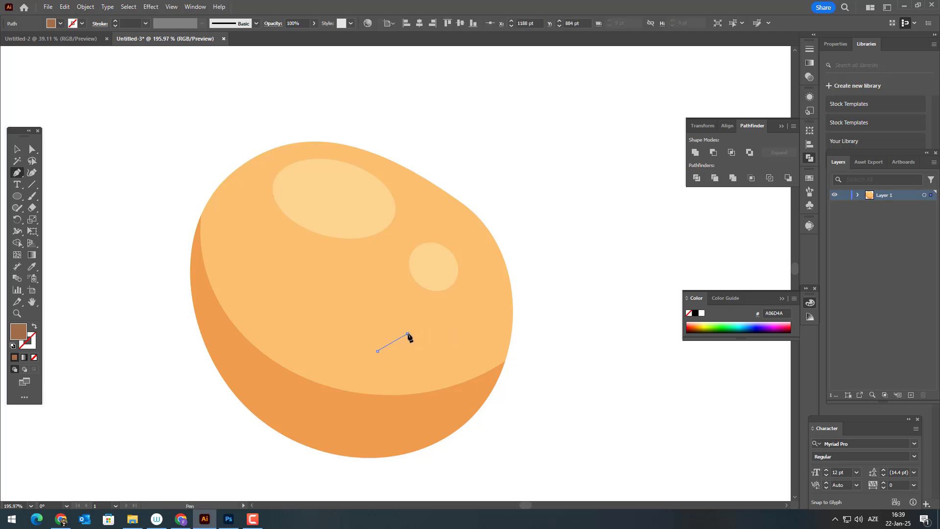
click(407, 334)
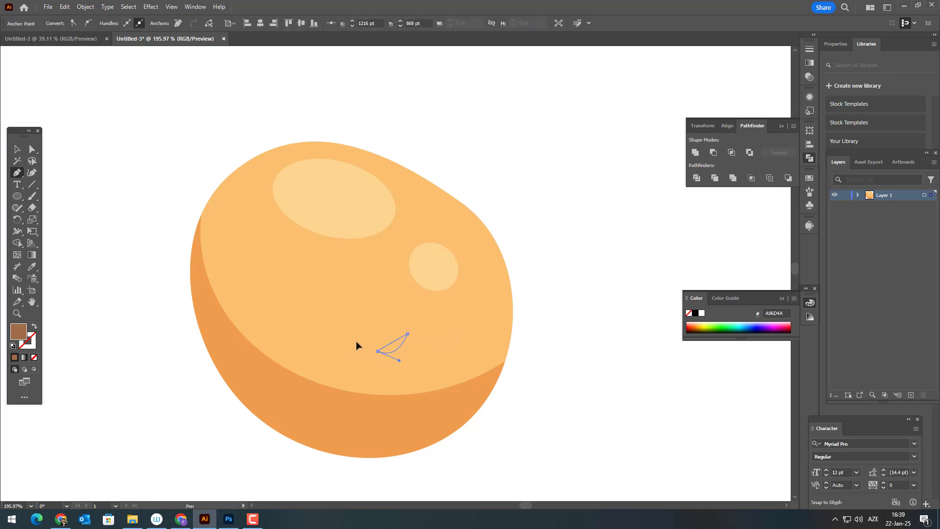
click(377, 351)
Refine the brown crescent's curved edges with the Curvature tool and round its pointed corners to about 1.07 pt.
key(z)
drag(391, 371, 535, 390)
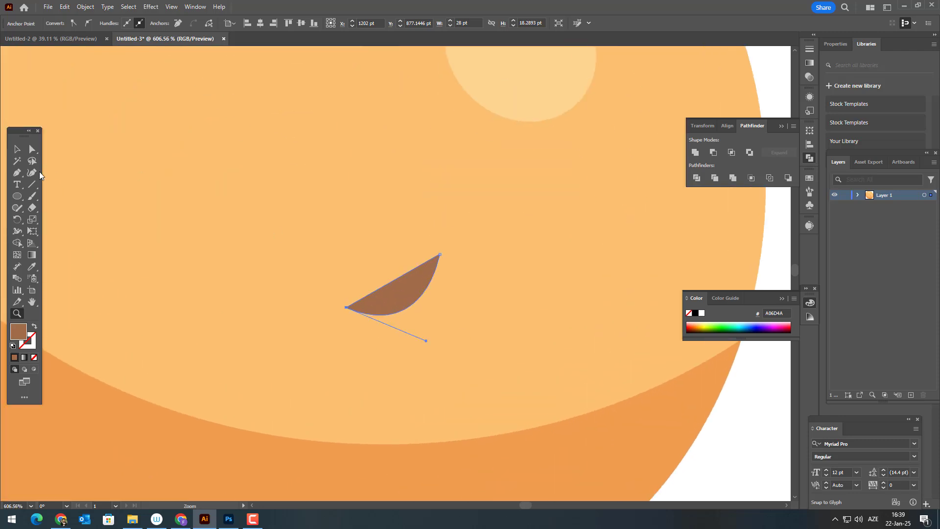
click(39, 173)
drag(406, 311, 410, 305)
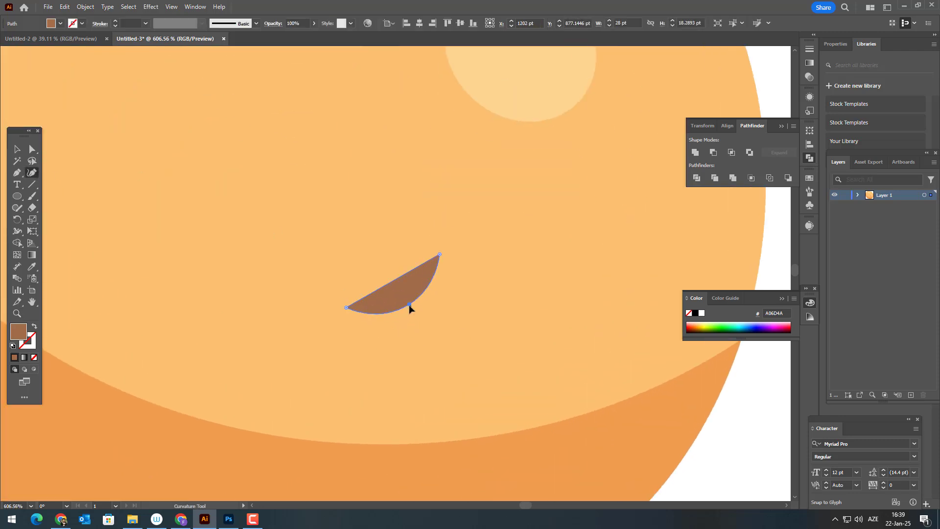
click(32, 150)
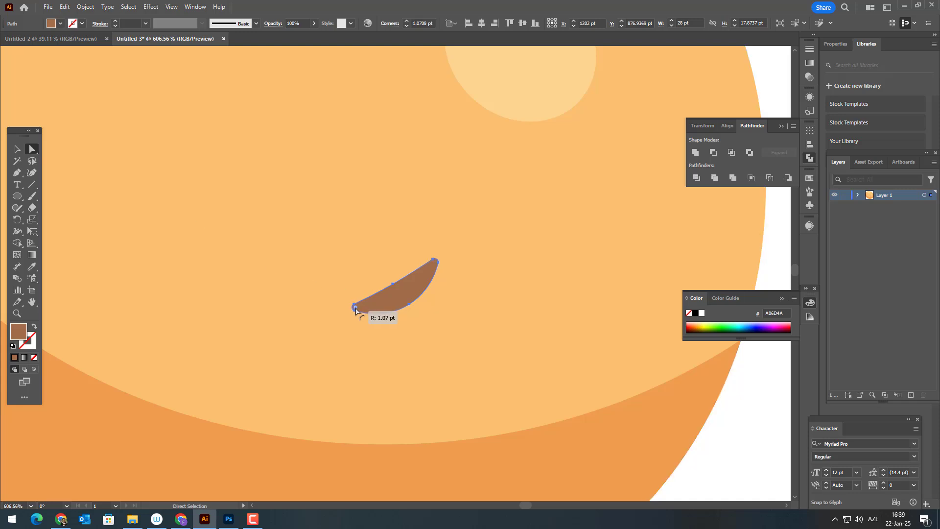
drag(355, 308, 356, 309)
Set the brown crescent's fill to 996441 and deselect it.
key(z)
drag(381, 294, 243, 363)
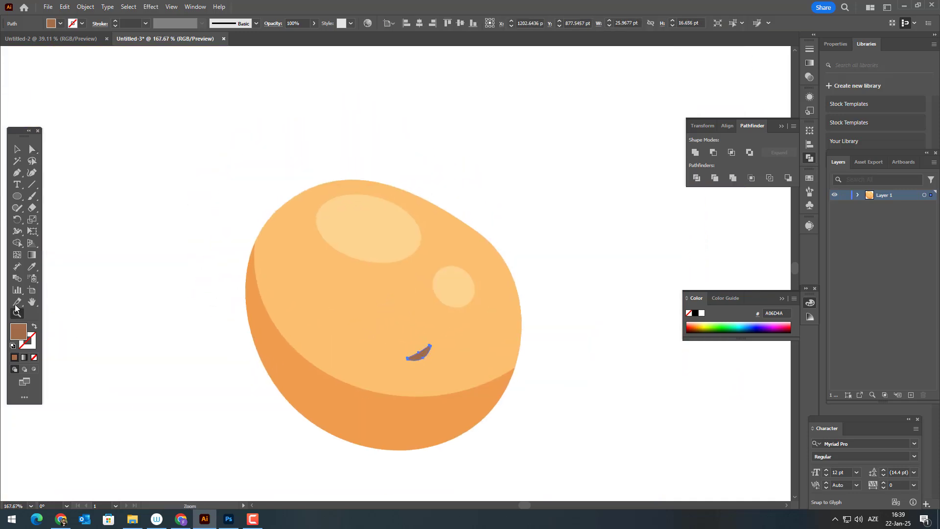
double_click(25, 335)
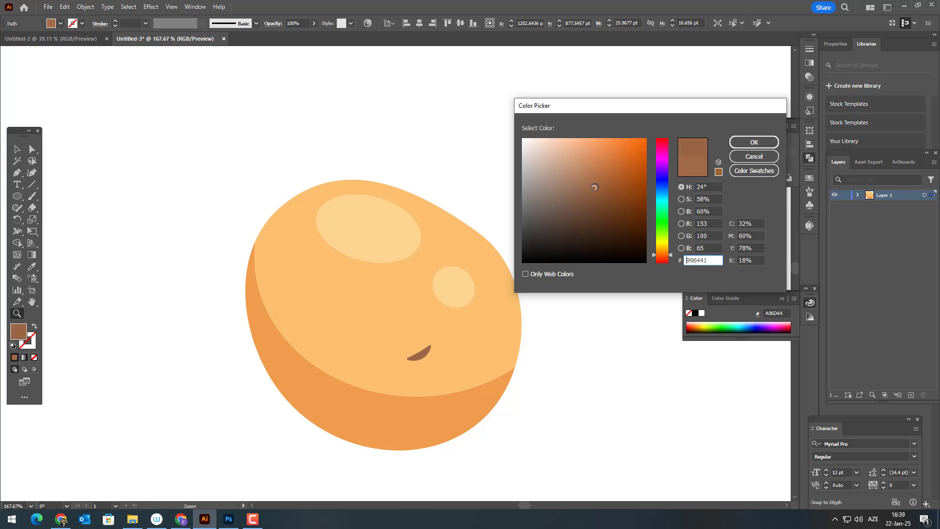
click(770, 141)
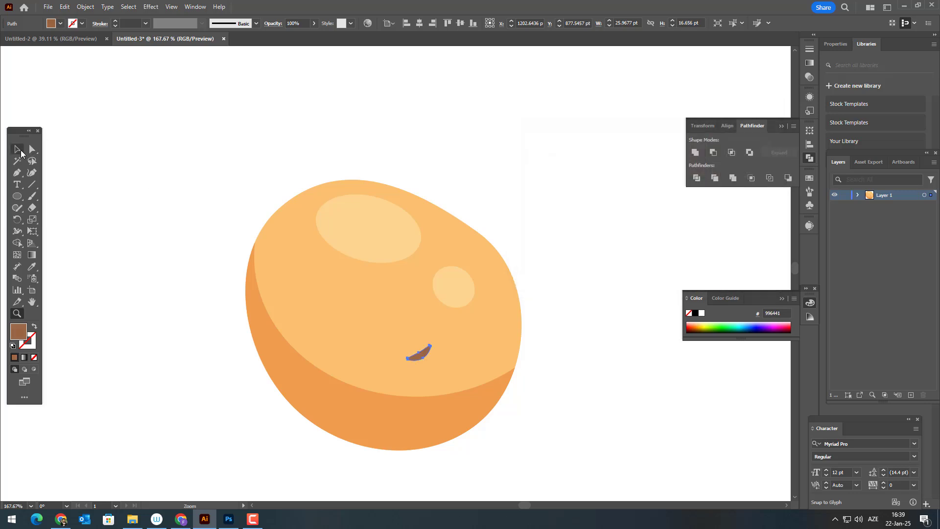
click(94, 217)
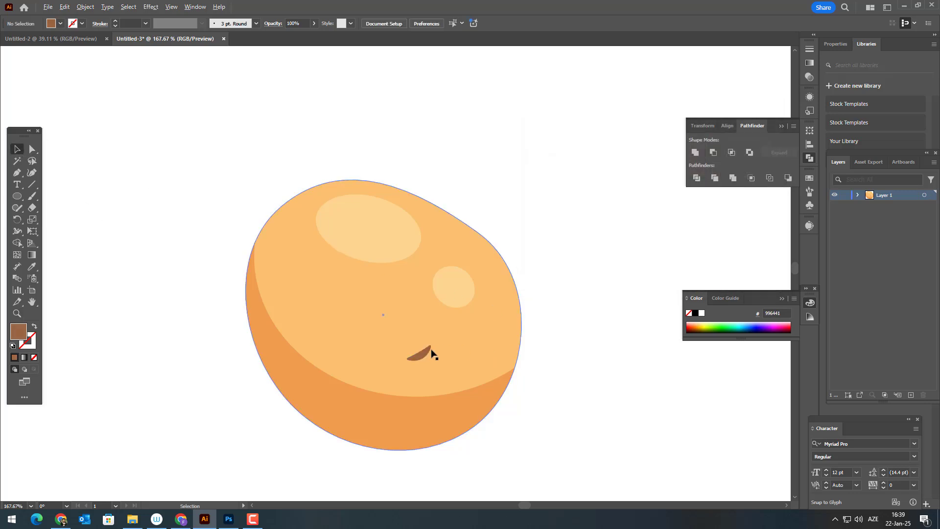
Duplicate the brown crescent to several places across the body and shadow, making some of the copies smaller.
drag(431, 352, 309, 342)
drag(421, 353, 324, 225)
click(577, 384)
drag(437, 359, 347, 194)
click(645, 415)
click(473, 259)
key(ctrl+shift+a)
key(ctrl+shift+a)
drag(329, 227, 471, 402)
click(526, 423)
Draw a small brown ellipse of 14 by 10 pt on the left part of the body and tilt it.
drag(526, 423, 508, 414)
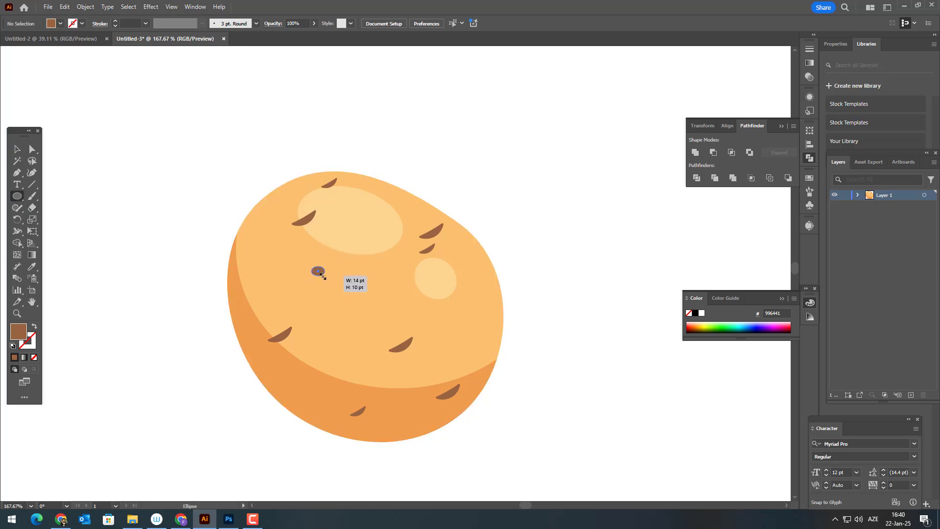
drag(322, 275, 322, 276)
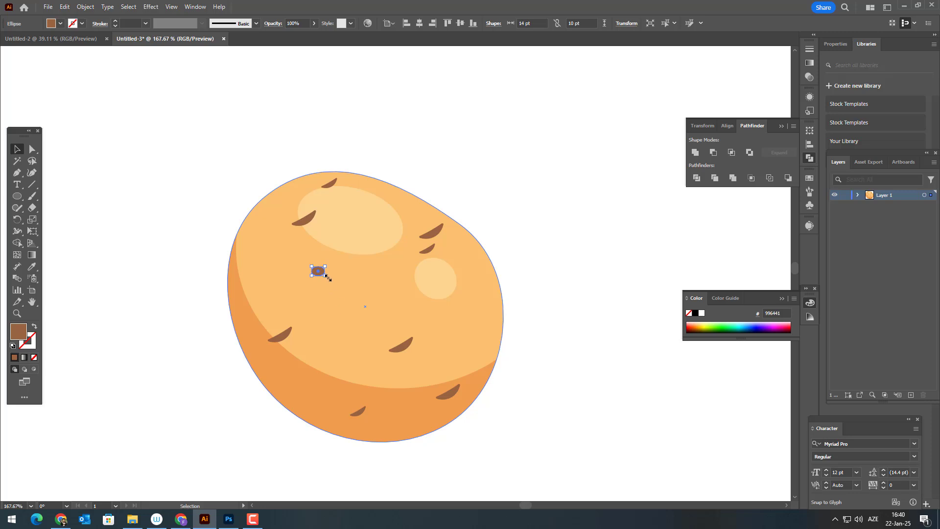
scroll(318, 274, up, 2)
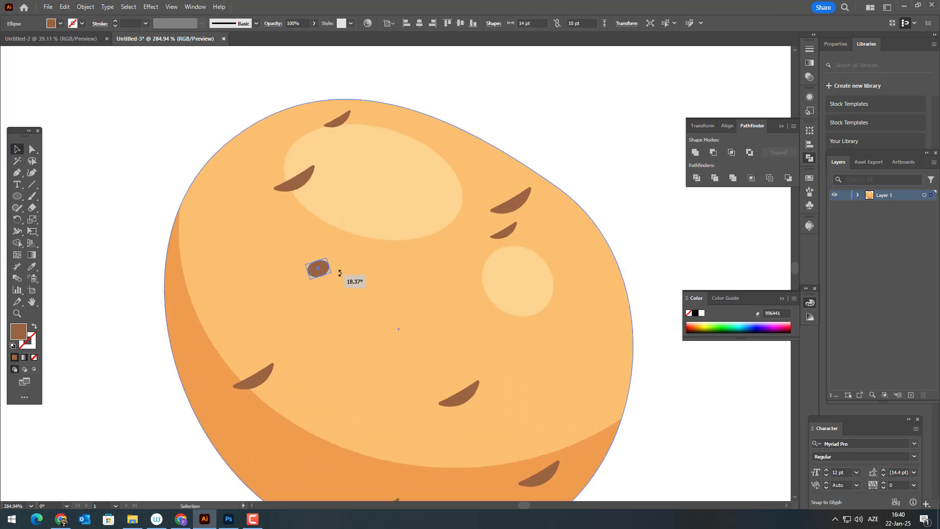
key(ctrl+shift+a)
Duplicate the small brown oval to four more places around the body and shadow.
drag(344, 274, 434, 472)
click(684, 442)
drag(454, 418, 455, 270)
Draw a tiny brown ellipse in the middle of the potato body and widen it to about 9 by 7 pt.
drag(456, 271, 396, 389)
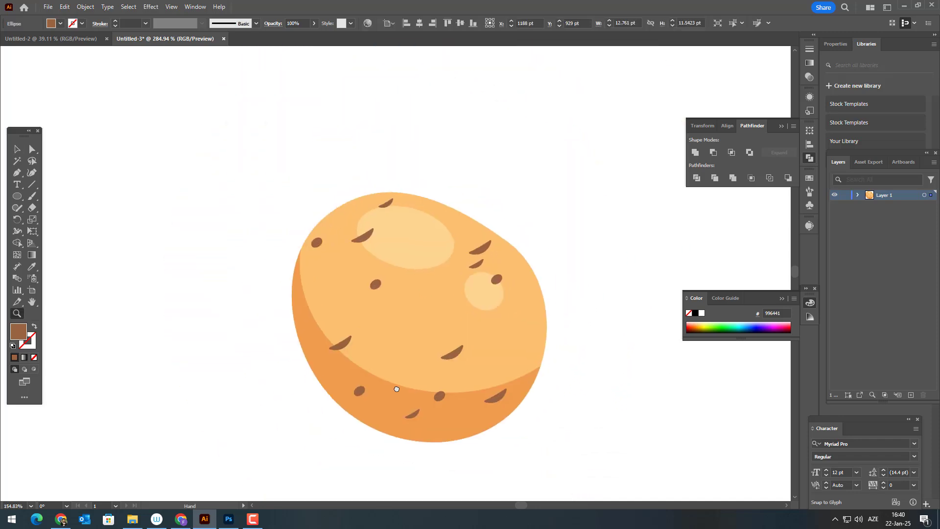
ctrl+click(428, 325)
click(18, 196)
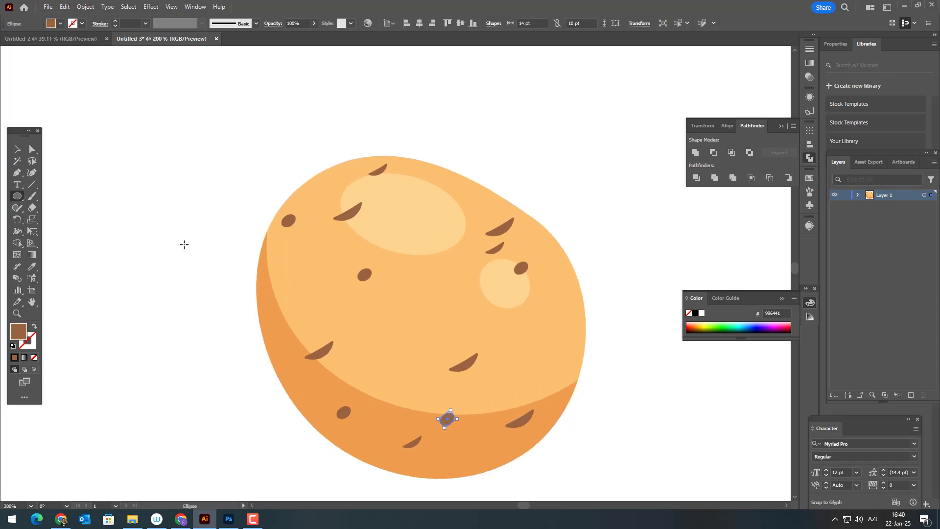
drag(451, 311, 452, 313)
key(z)
drag(452, 318, 627, 397)
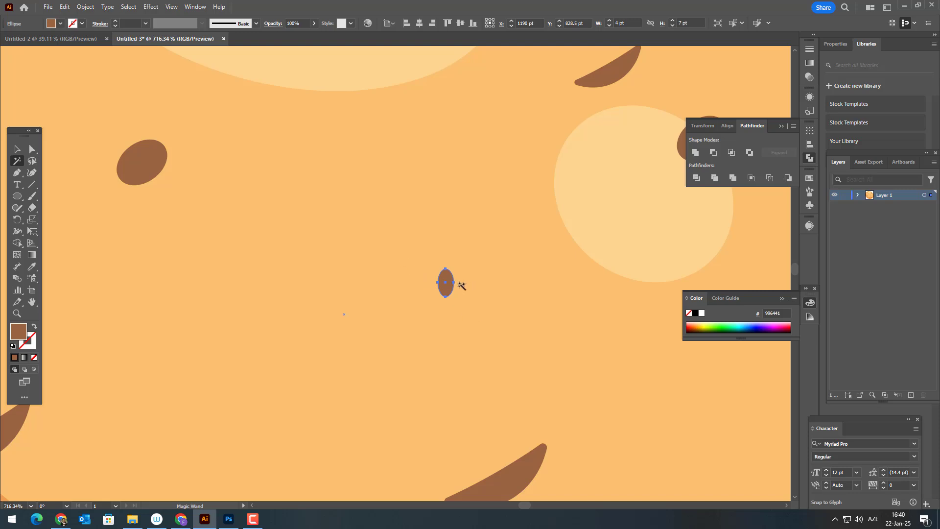
click(16, 149)
drag(456, 284, 479, 285)
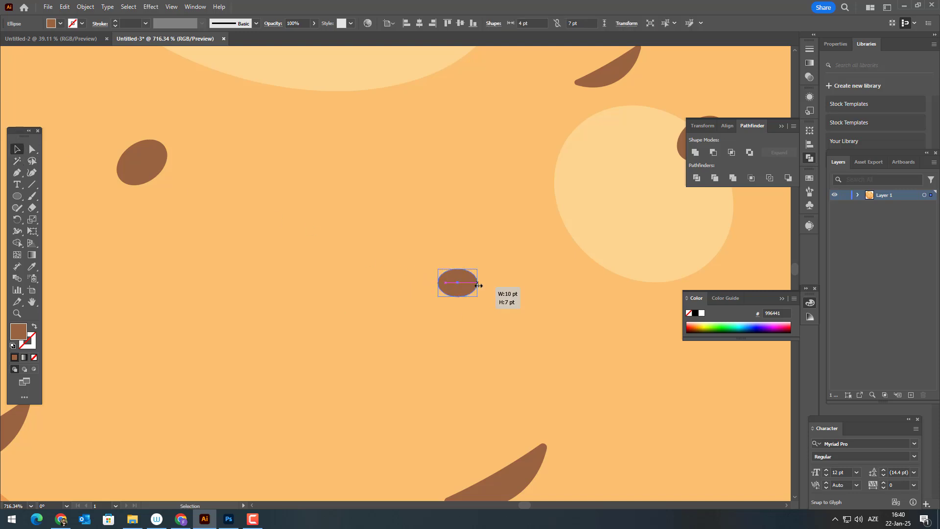
Reshape the tiny brown ellipse into a less regular spot by adjusting its left and right anchor points.
click(30, 151)
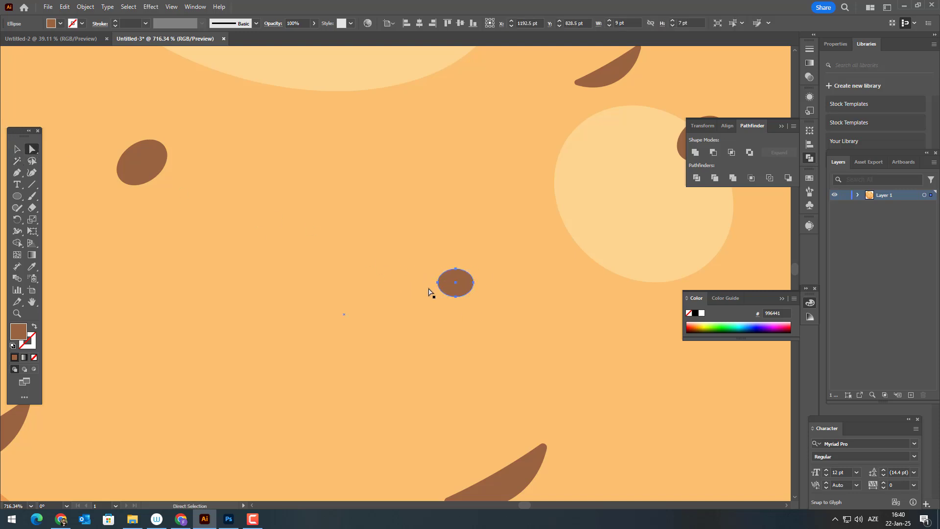
click(437, 283)
drag(437, 292, 251, 300)
click(475, 283)
click(474, 282)
key(z)
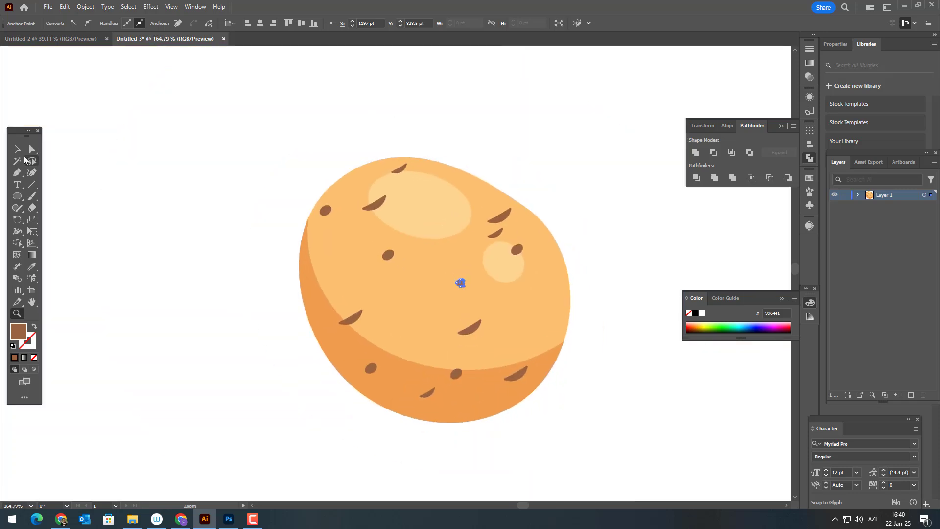
Tilt the reshaped small spot to match the slant of the other skin marks.
key(z)
drag(465, 275, 651, 329)
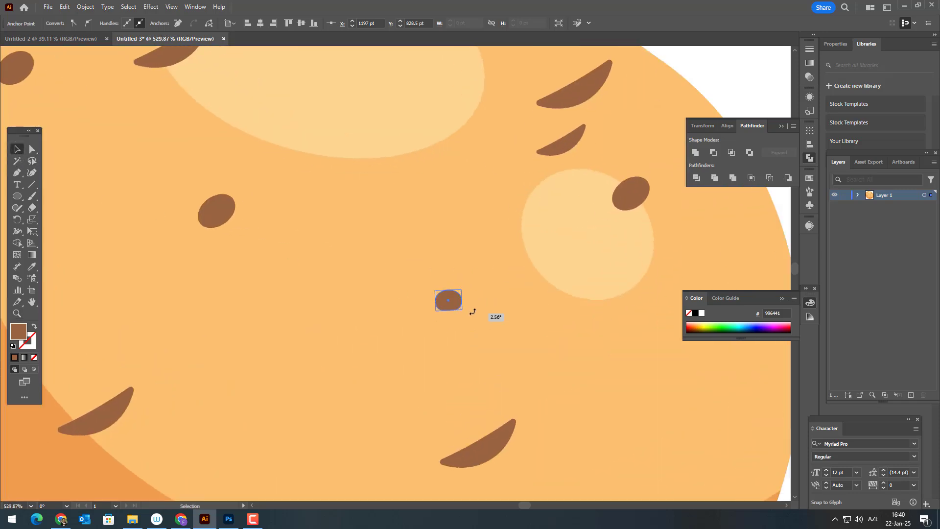
drag(473, 311, 471, 312)
key(z)
drag(391, 306, 189, 256)
click(17, 150)
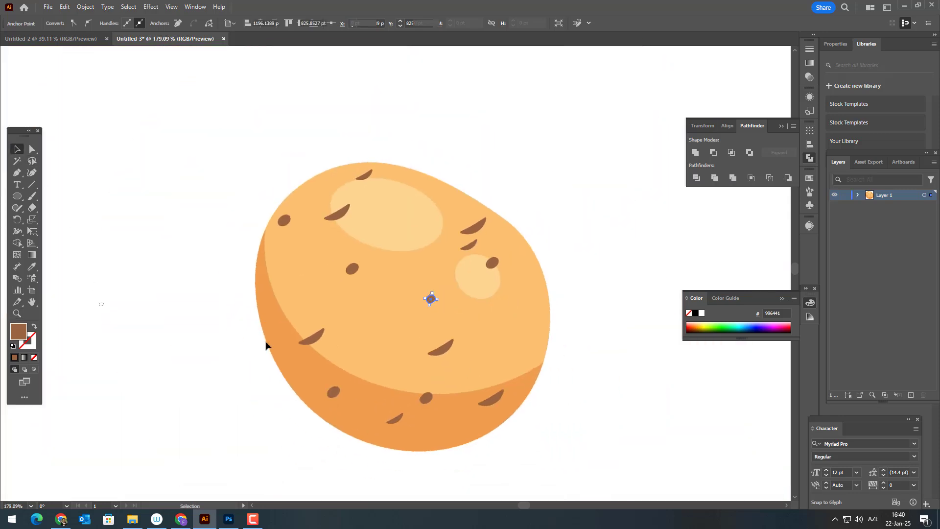
Duplicate the small spot to four more places across the body and large highlight, and deselect it.
drag(430, 299, 281, 277)
drag(514, 363, 415, 199)
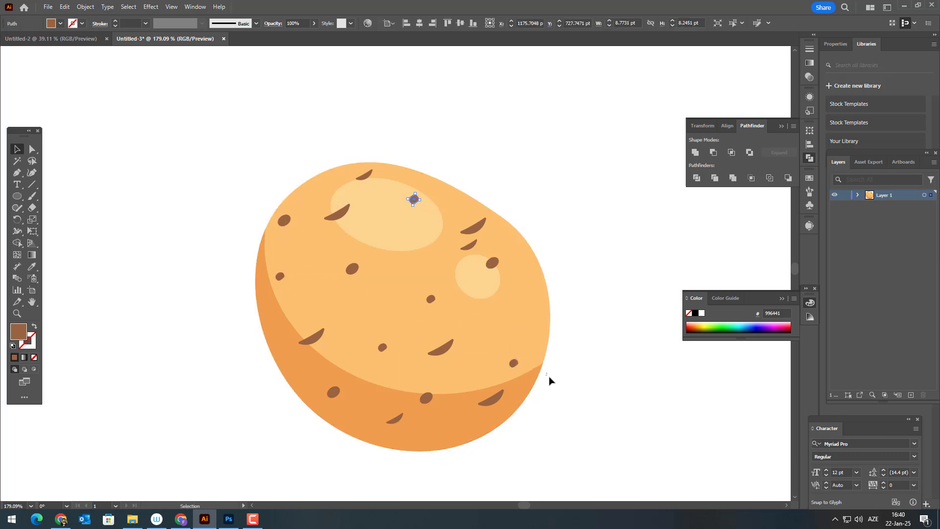
click(550, 380)
key(z)
drag(550, 380, 479, 383)
click(411, 398)
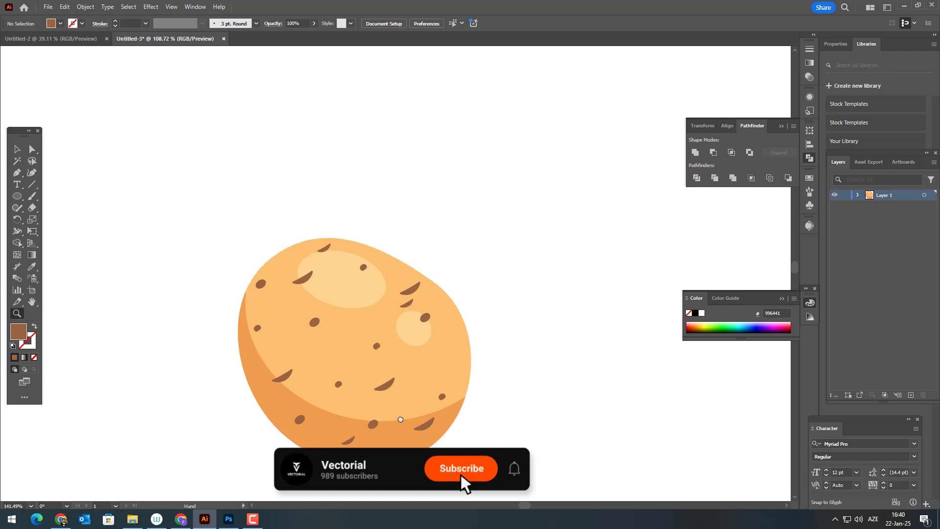
key(v)
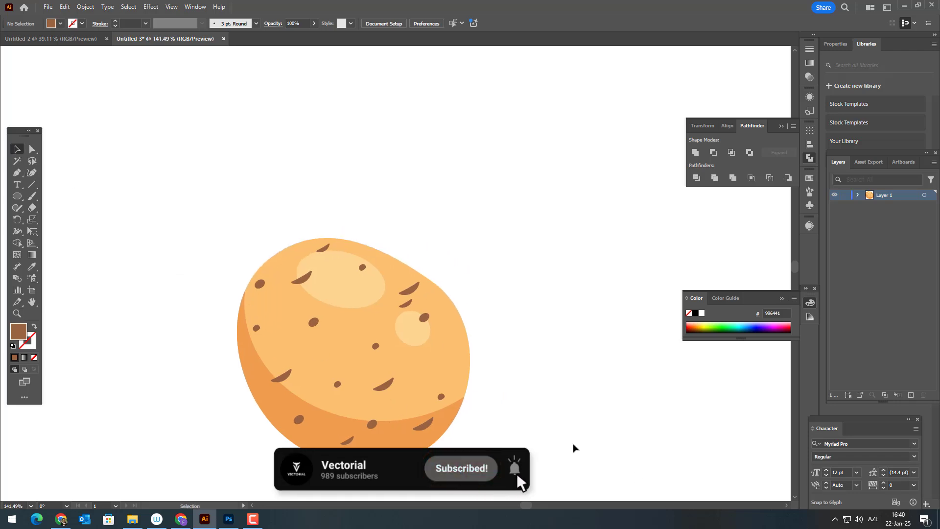
Select all the potato's shapes and group them.
drag(504, 436, 263, 230)
click(86, 8)
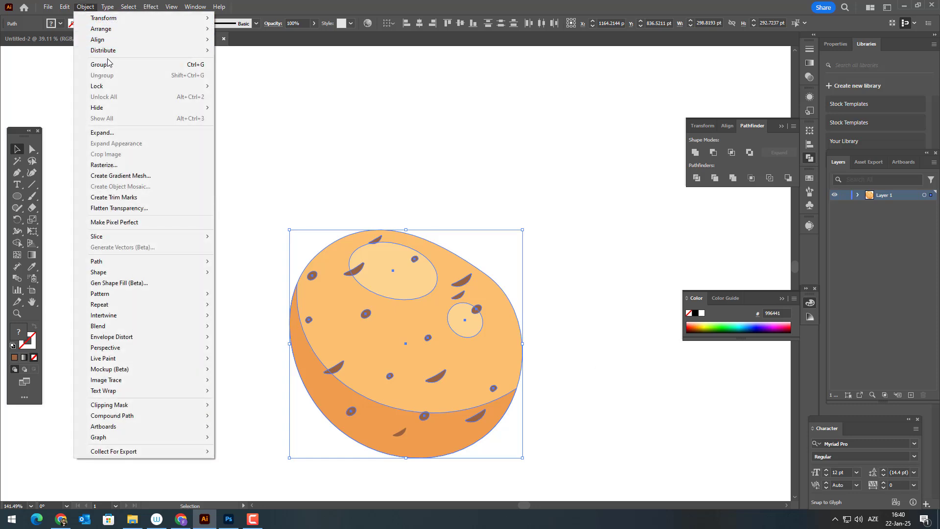
click(88, 64)
Paste a copy of the potato group in front, move it to the upper right of the original and rotate it slightly.
click(64, 7)
click(95, 53)
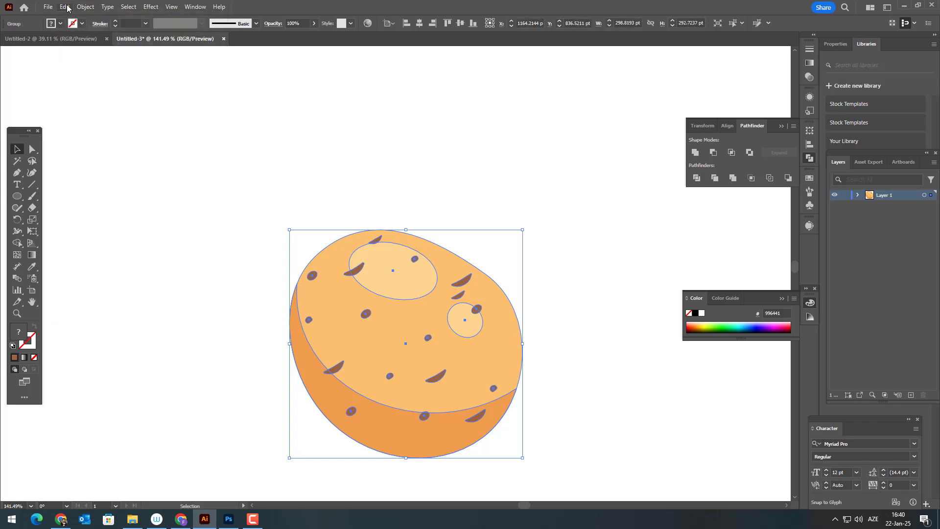
click(65, 7)
click(91, 75)
drag(448, 363, 382, 346)
drag(365, 321, 422, 290)
drag(507, 406, 495, 410)
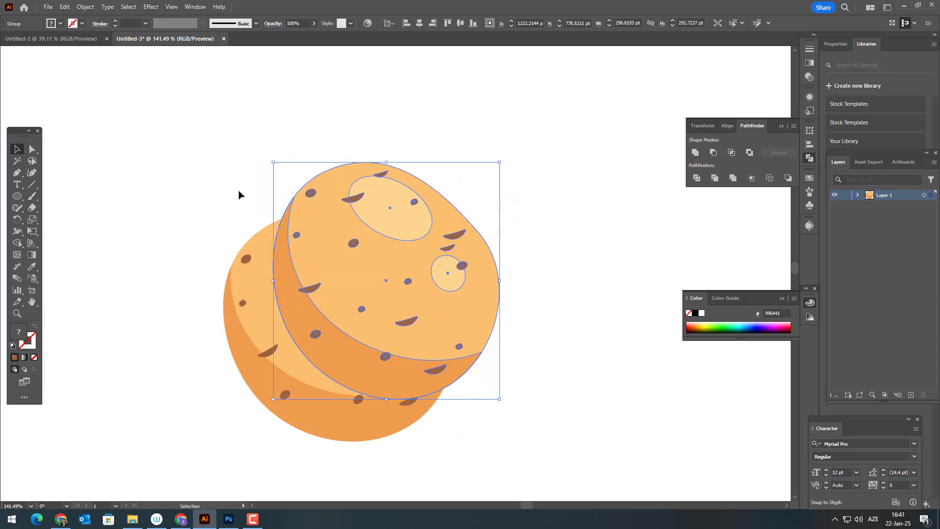
Send the upper potato copy to the back, behind the original.
click(85, 7)
mouse_move(147, 29)
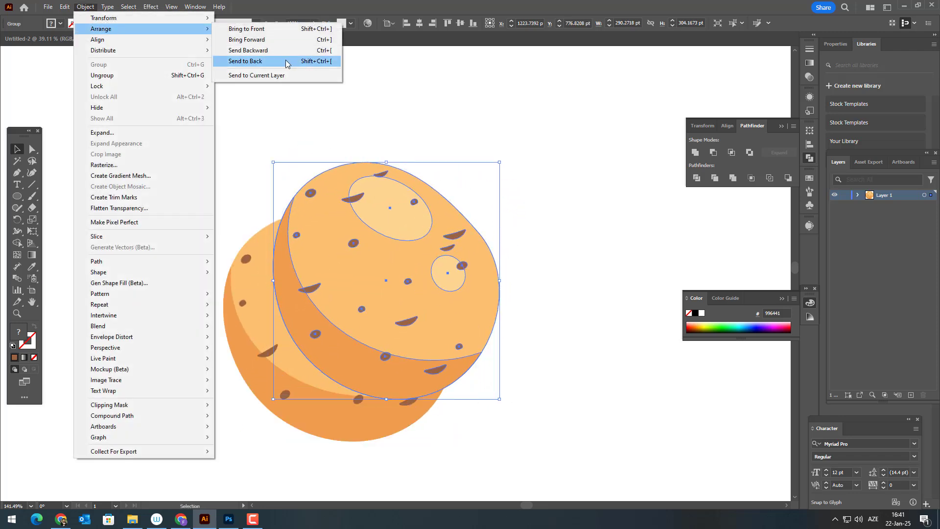
click(287, 61)
click(531, 309)
drag(551, 389, 538, 375)
Reposition the back potato further to the upper right and rotate it a little more clockwise.
click(440, 289)
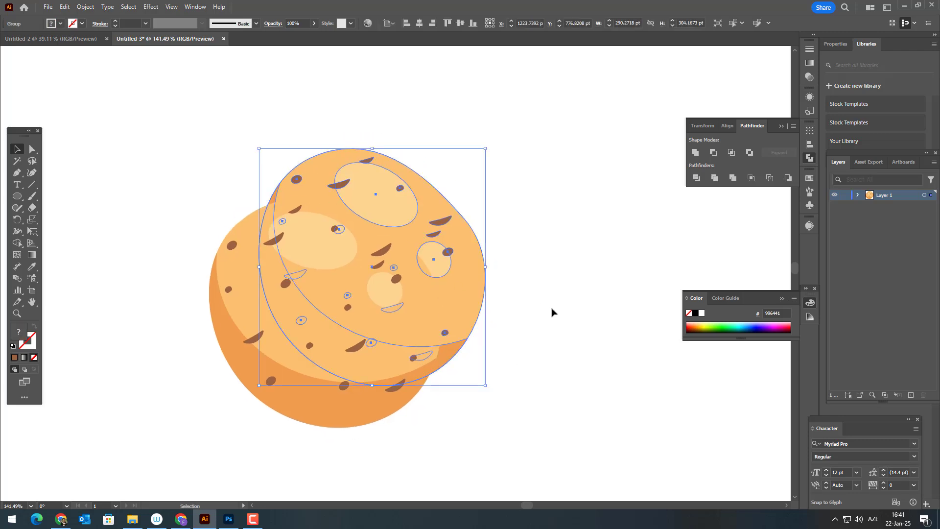
click(554, 312)
drag(476, 306, 498, 317)
drag(512, 403, 484, 418)
click(525, 411)
drag(478, 309, 471, 290)
Paste another copy of the front-left potato in front and move it to the lower right.
click(392, 235)
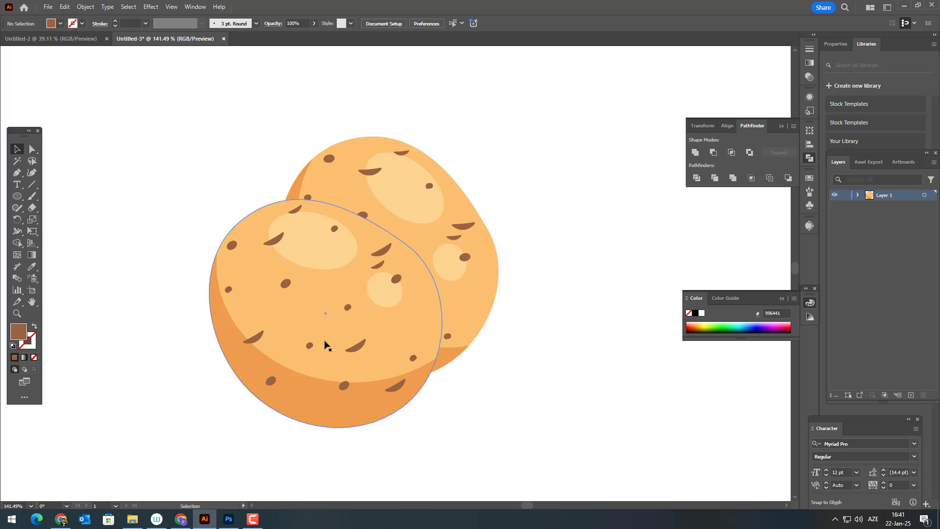
click(66, 6)
click(93, 54)
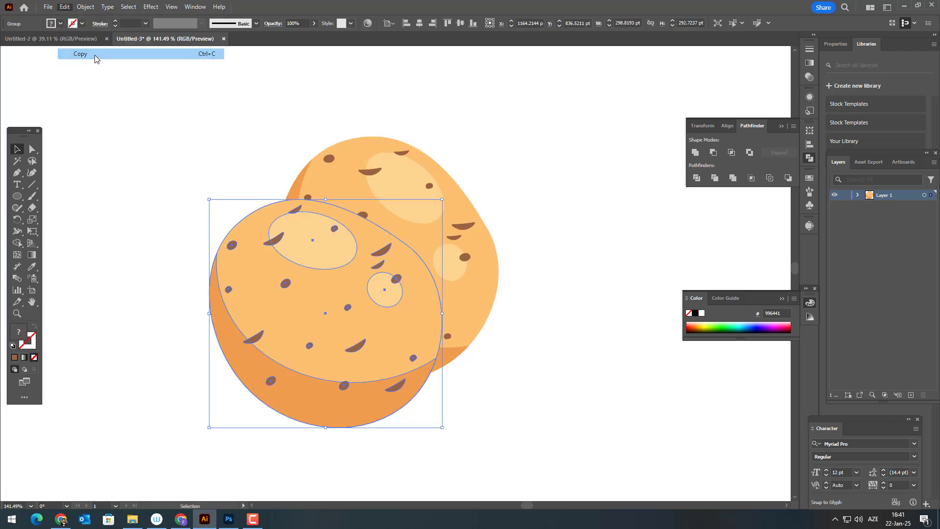
click(65, 7)
click(118, 75)
drag(335, 290, 439, 303)
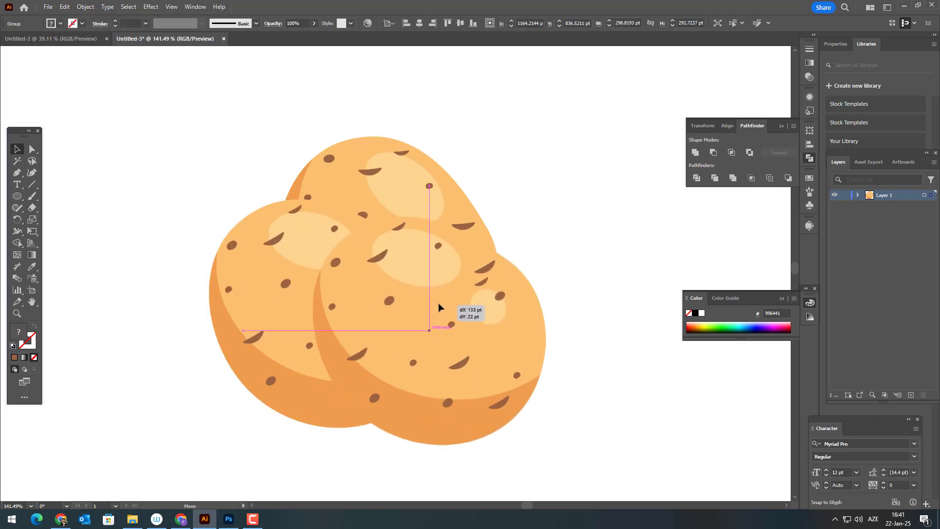
Rotate the lower-right potato counterclockwise and shift the back potato a little to the right.
drag(550, 446, 580, 338)
drag(404, 163, 437, 163)
click(586, 392)
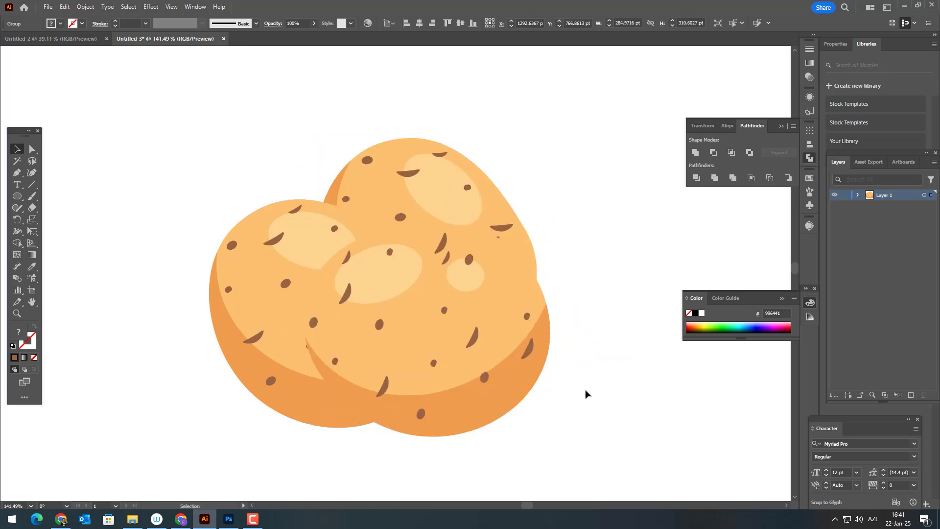
drag(551, 373, 516, 393)
Paste a copy of the back potato in front of it and unite the copy into a single silhouette.
click(401, 324)
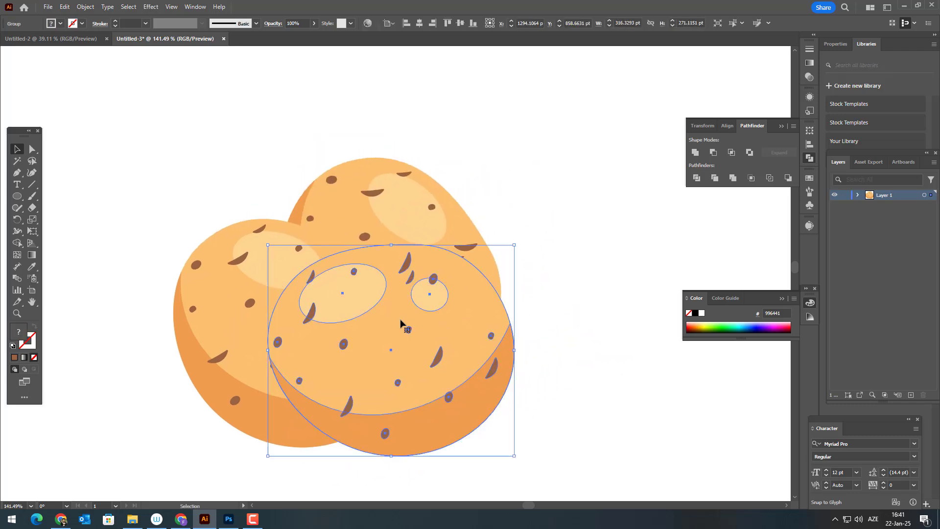
click(244, 254)
click(354, 194)
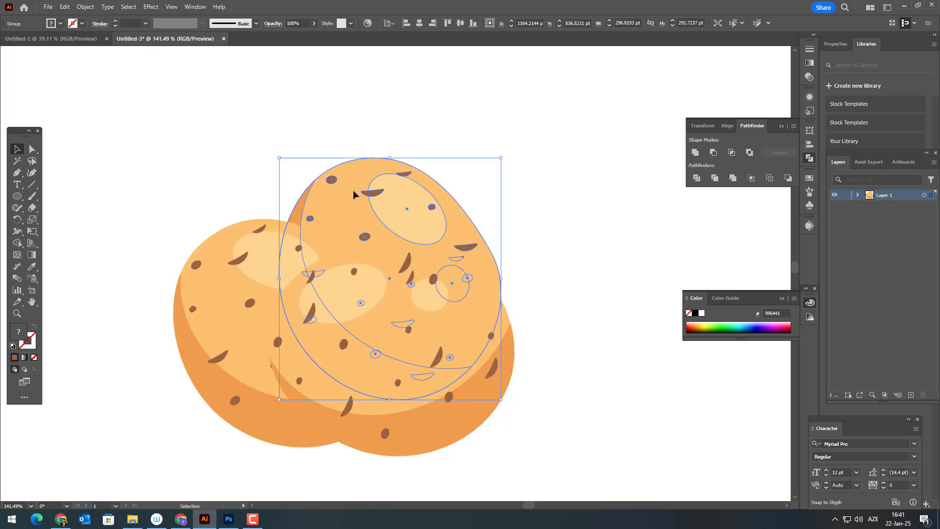
click(65, 7)
click(81, 54)
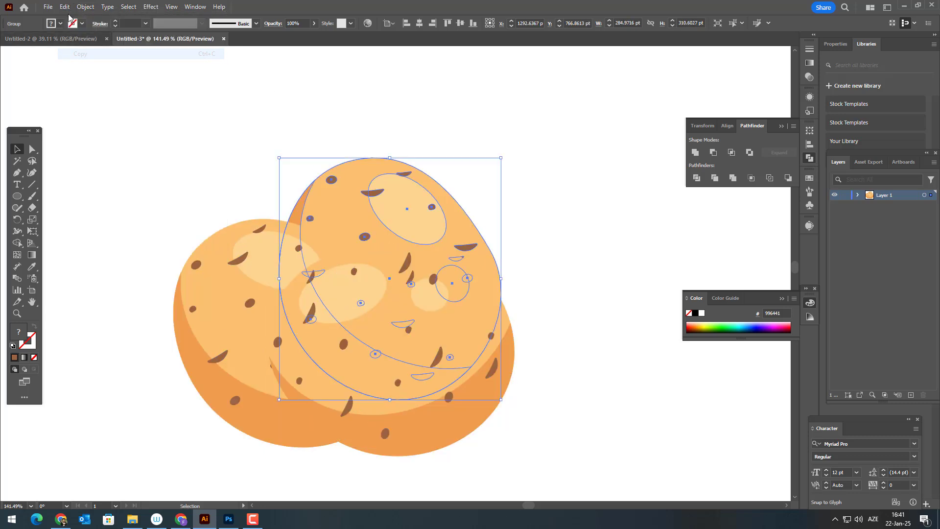
click(65, 7)
click(91, 74)
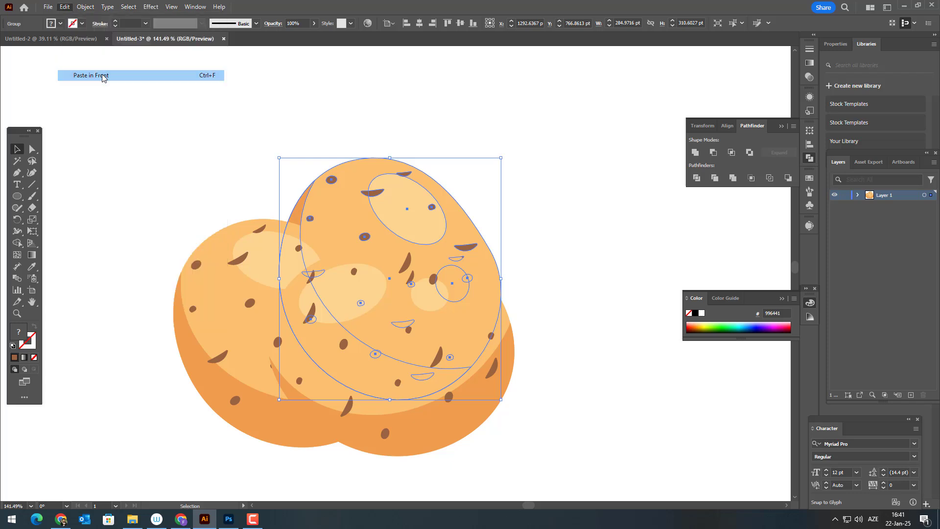
click(696, 153)
Paste a copy of the left potato in front of it, unite the copy into a single silhouette and deselect it.
click(208, 223)
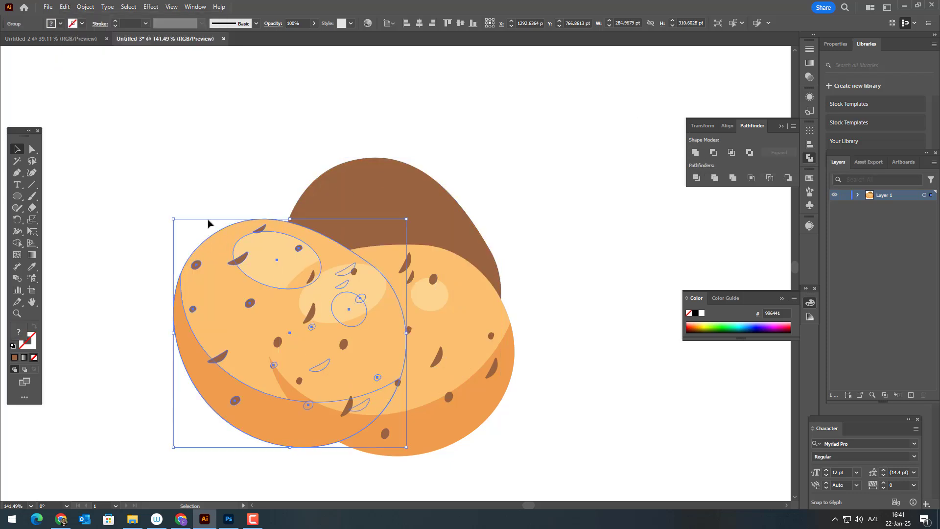
click(67, 7)
click(83, 54)
click(66, 6)
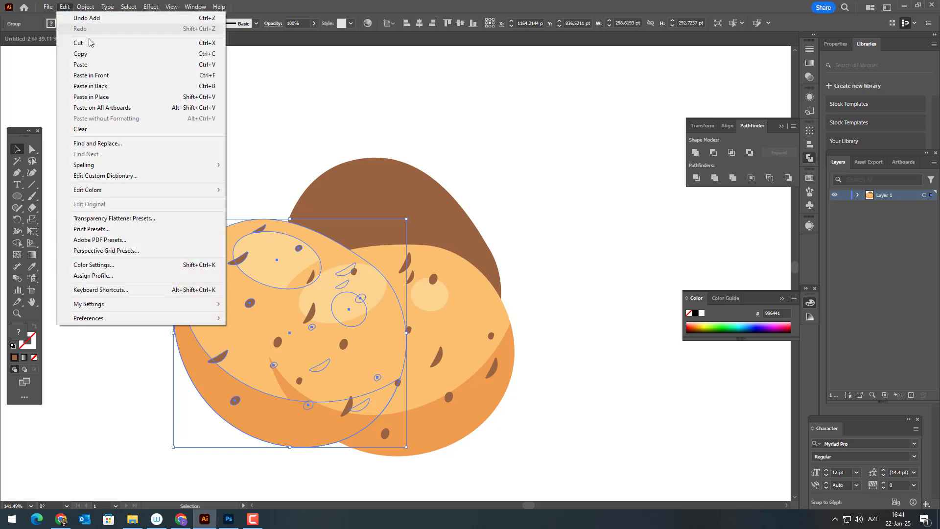
click(98, 75)
click(696, 153)
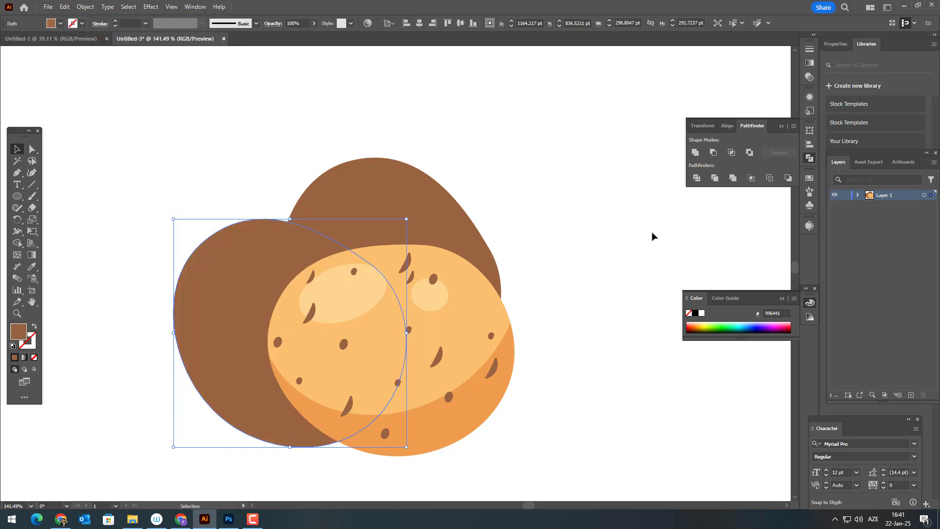
click(588, 367)
drag(571, 385, 581, 348)
Offset the left potato's silhouette path by 10 pt.
click(410, 316)
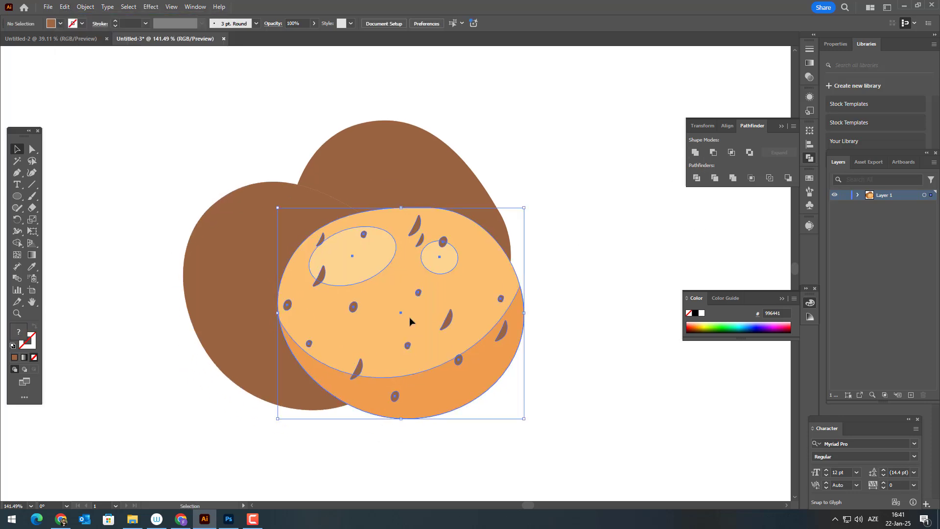
click(257, 206)
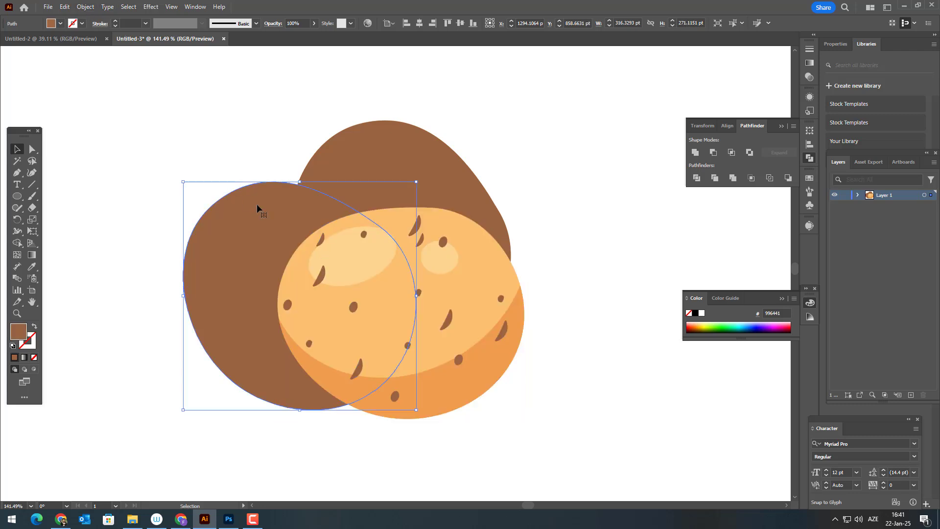
click(87, 7)
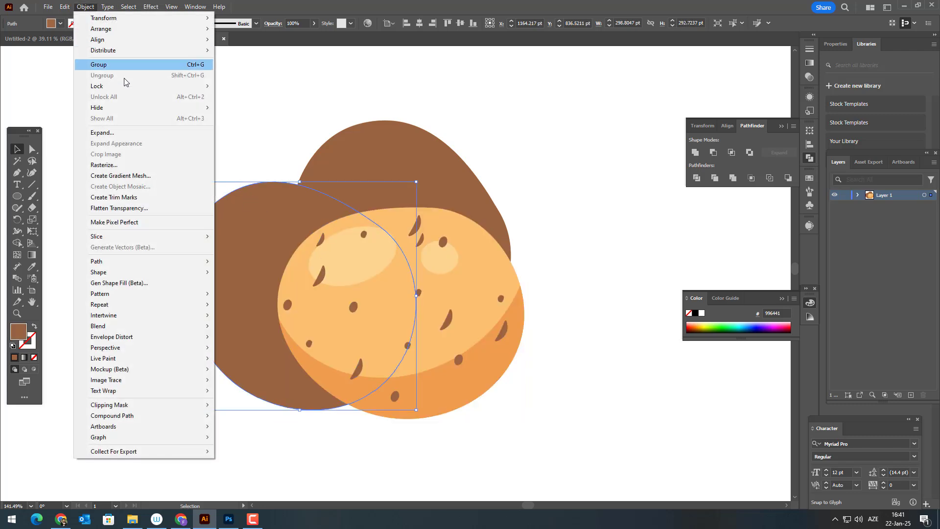
mouse_move(149, 267)
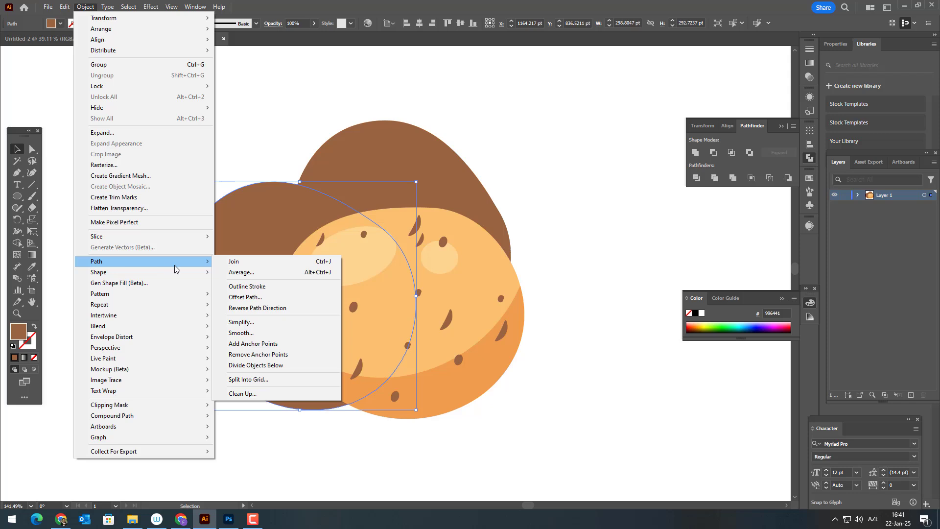
click(255, 296)
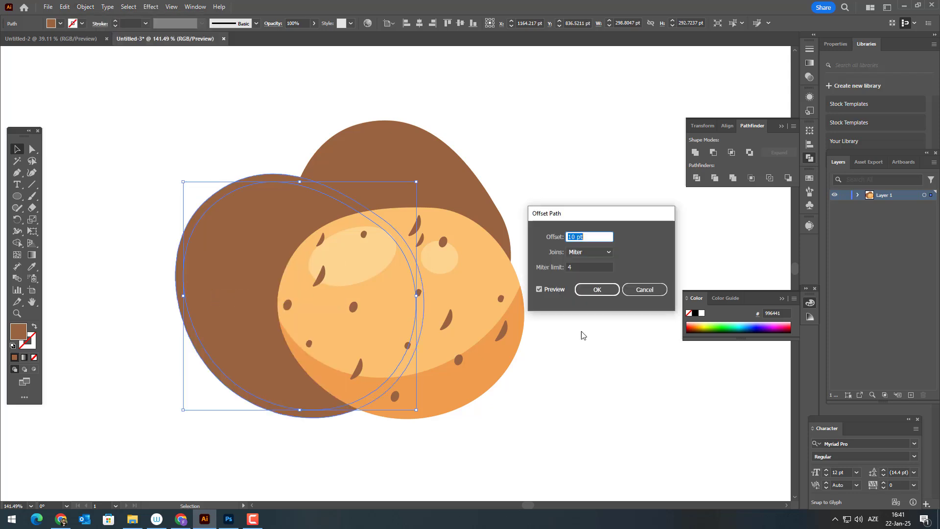
click(596, 290)
Divide the offset left silhouette with the back potato's silhouette and delete the pieces outside their overlap.
shift+click(364, 167)
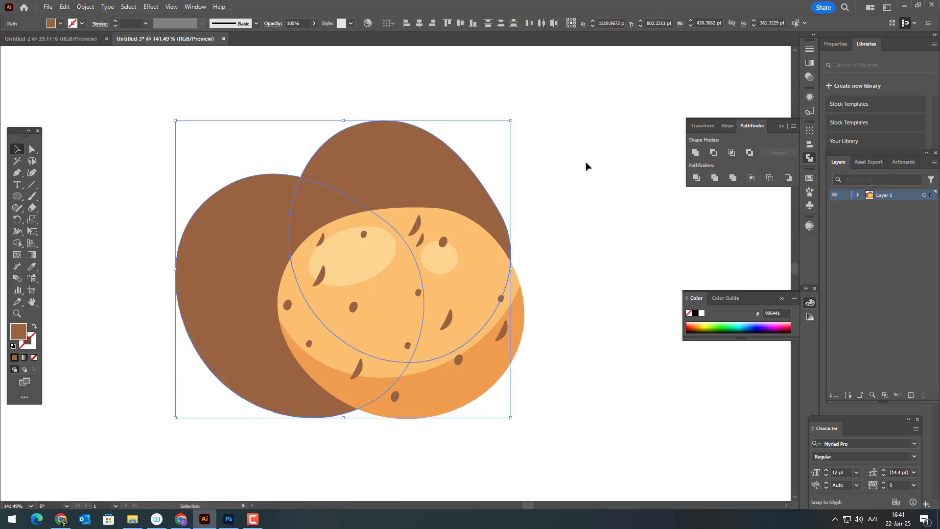
click(697, 180)
double_click(352, 163)
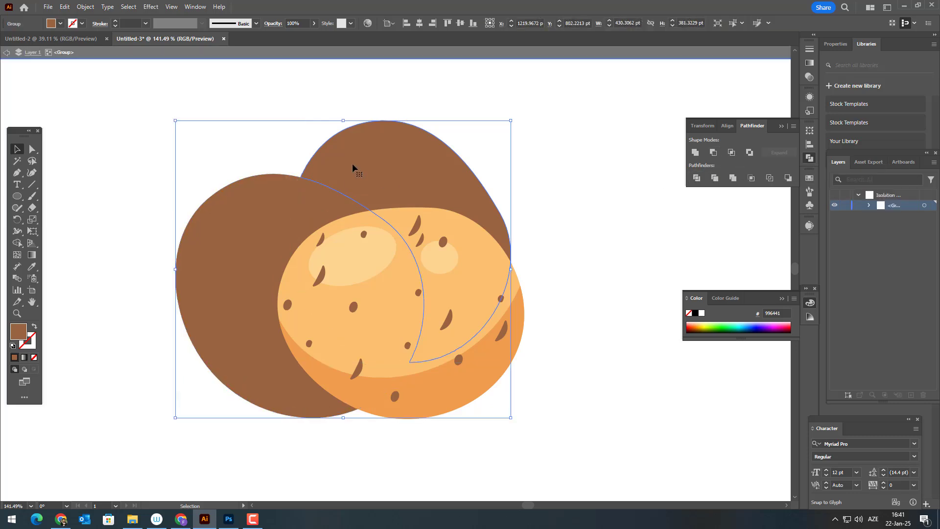
click(363, 161)
key(Delete)
click(219, 207)
key(Delete)
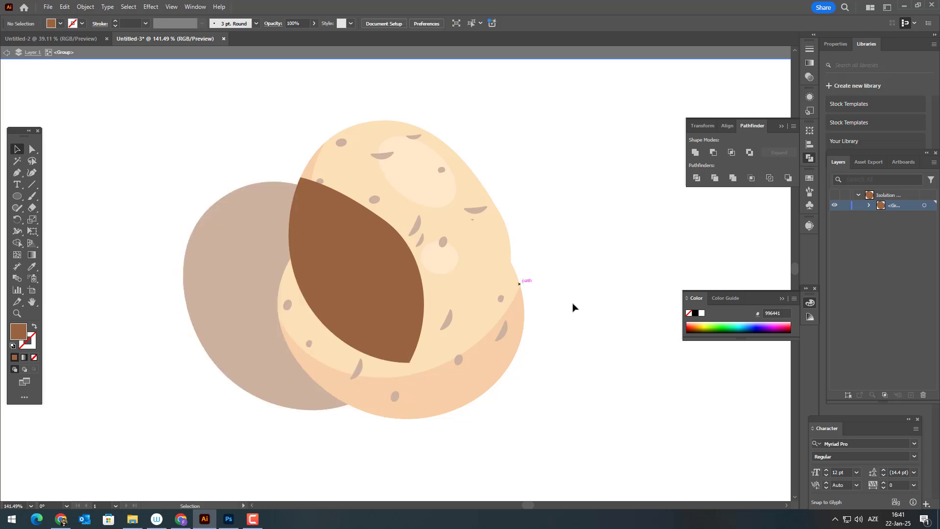
Fill the left potato's shadow piece with the back potato's shade orange and darken the fill to E28437.
double_click(572, 303)
click(327, 193)
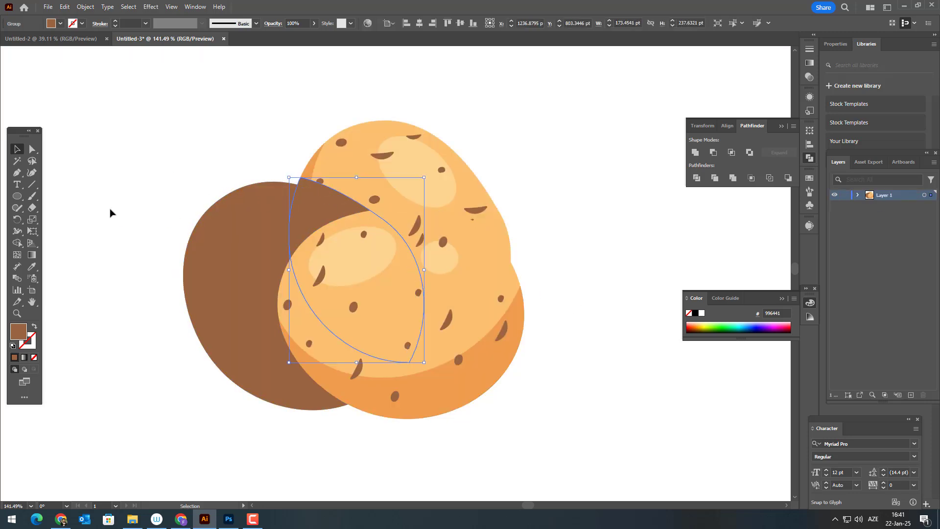
click(33, 268)
click(312, 165)
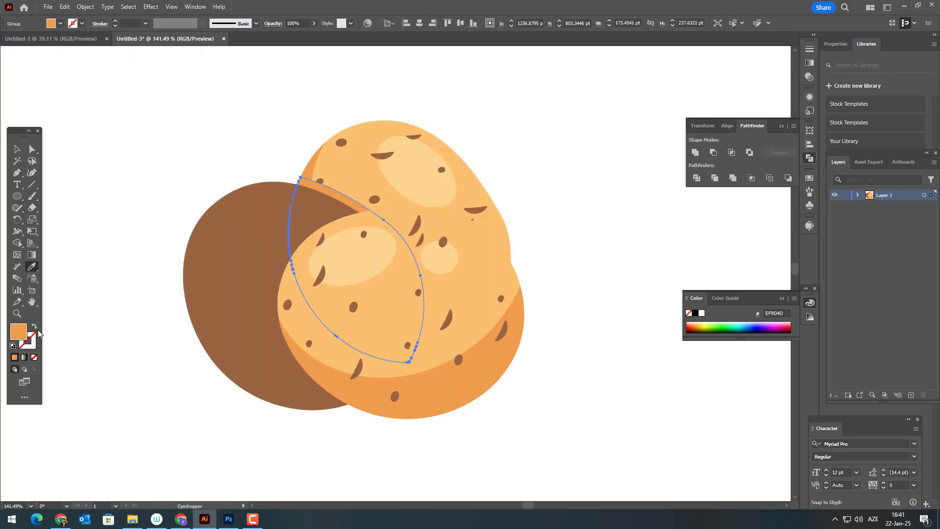
double_click(21, 336)
click(614, 150)
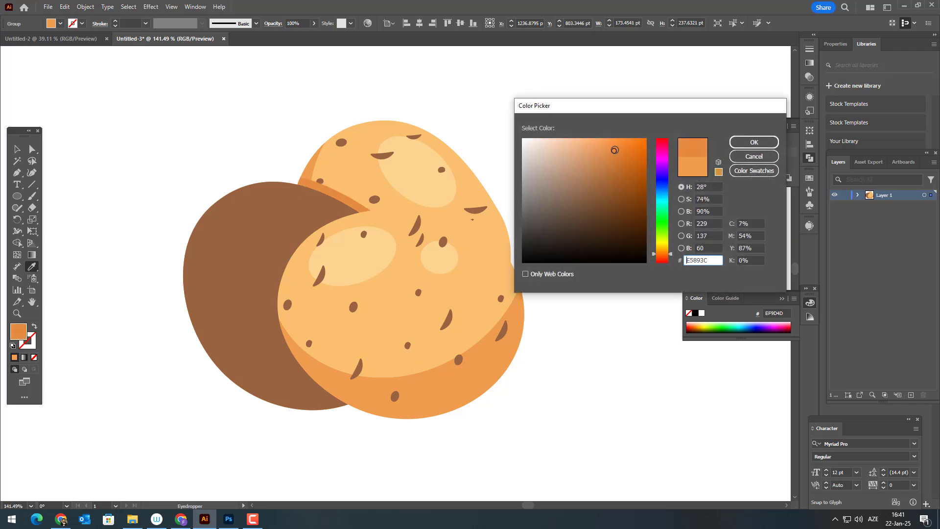
click(754, 142)
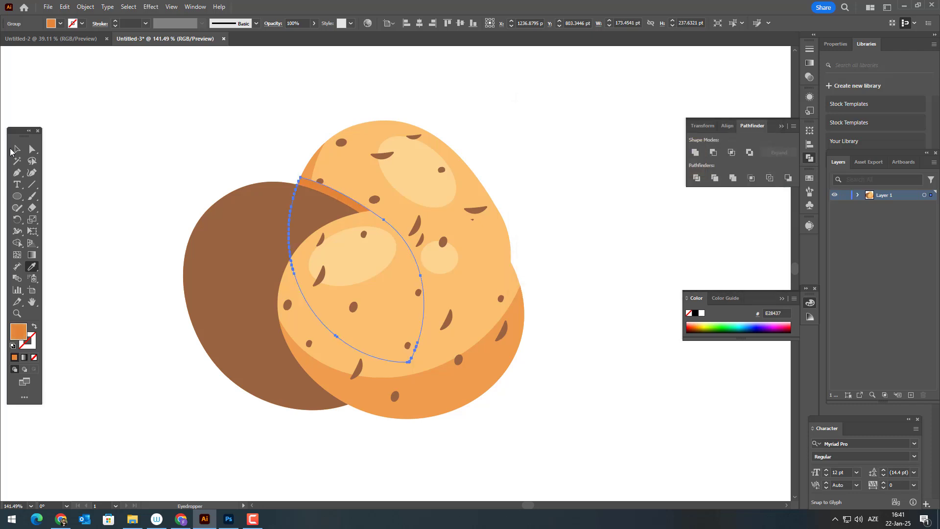
key(v)
click(117, 221)
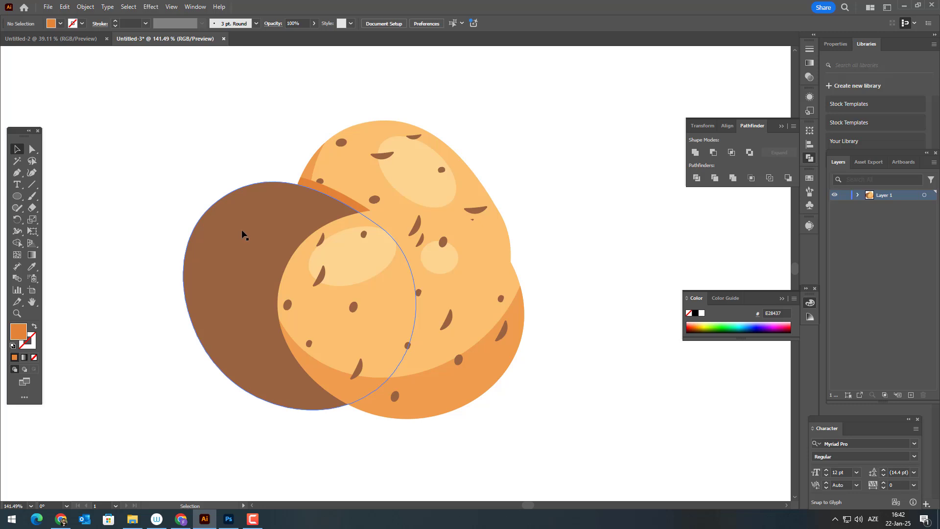
Paste a fresh copy of the back potato in front and unite it into one brown silhouette.
click(399, 178)
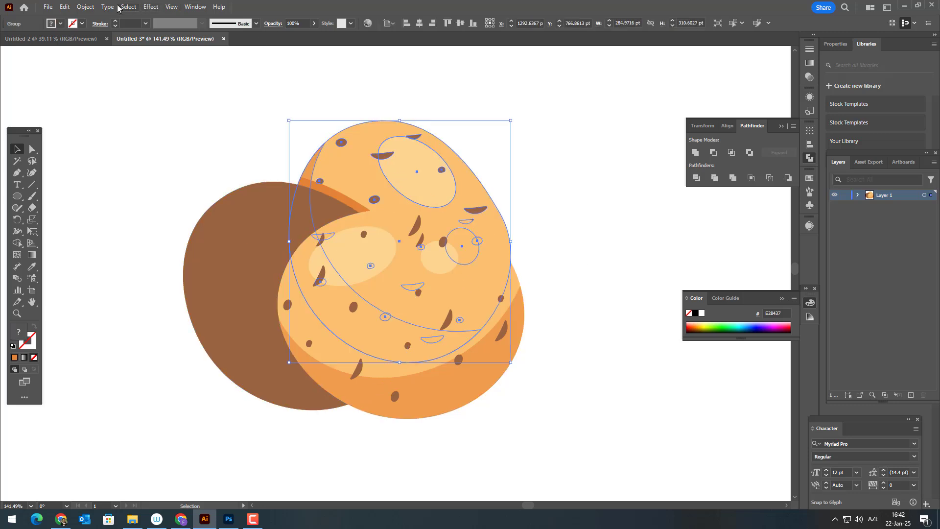
click(64, 7)
click(83, 54)
click(66, 7)
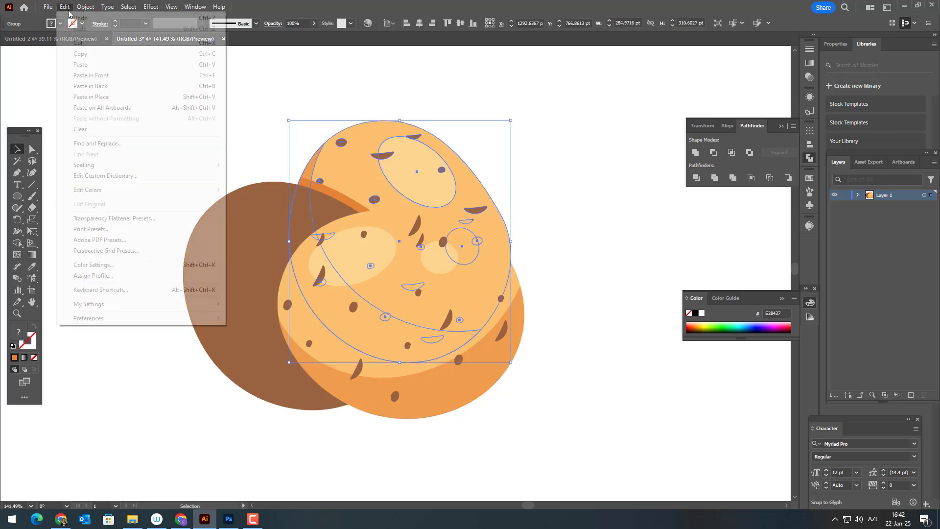
click(91, 75)
click(695, 152)
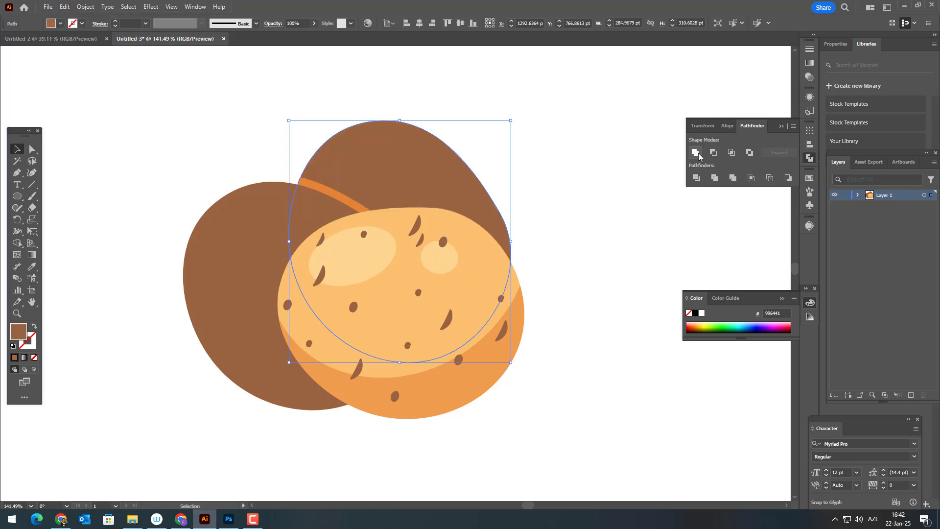
Paste a copy of the front potato in front of it and unite the copy into one silhouette.
click(364, 234)
click(66, 7)
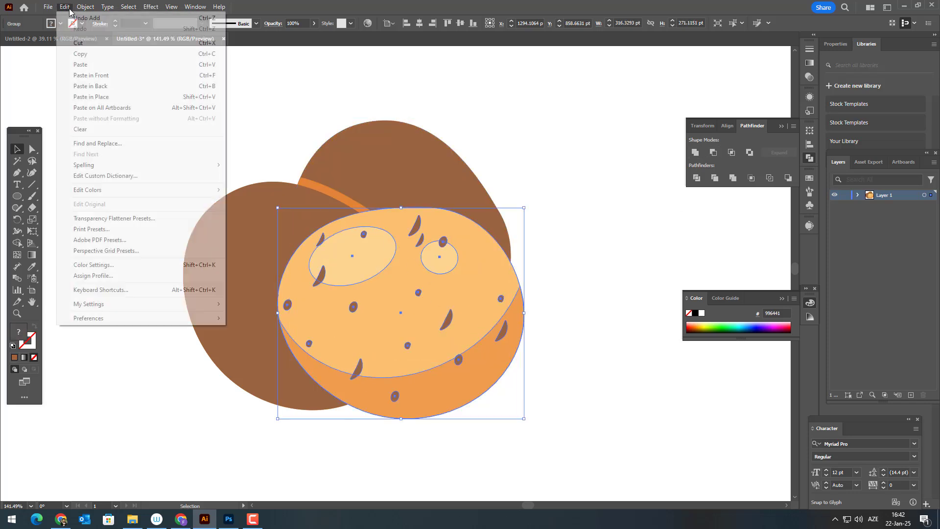
click(86, 53)
click(66, 7)
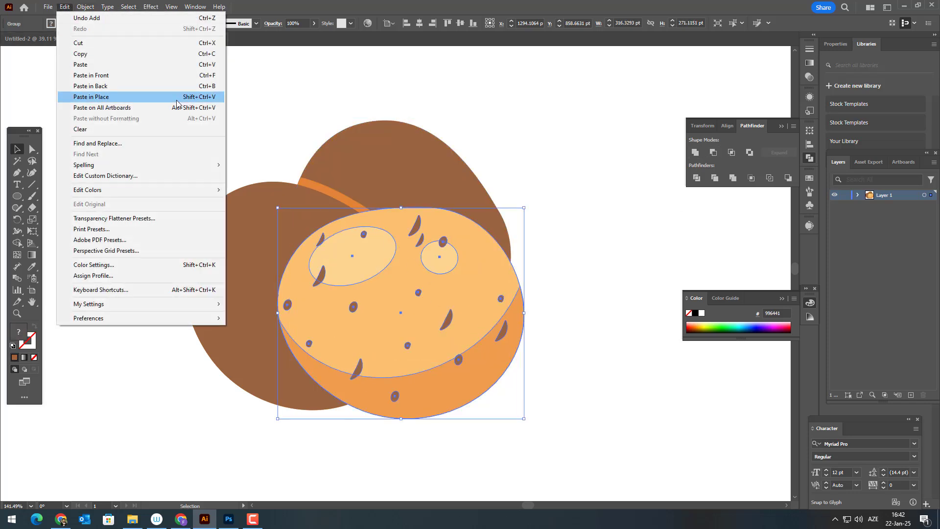
click(126, 75)
click(701, 153)
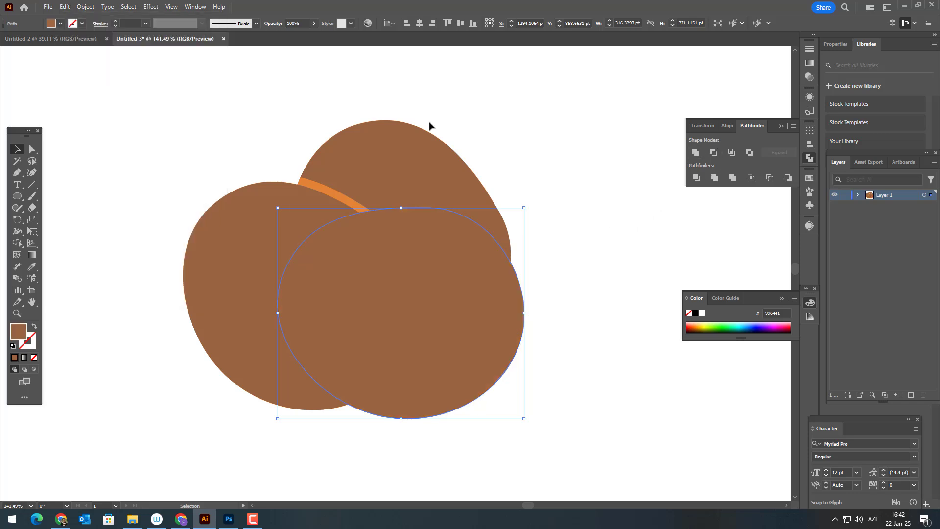
Offset the front potato's silhouette path by 10 pt.
click(86, 7)
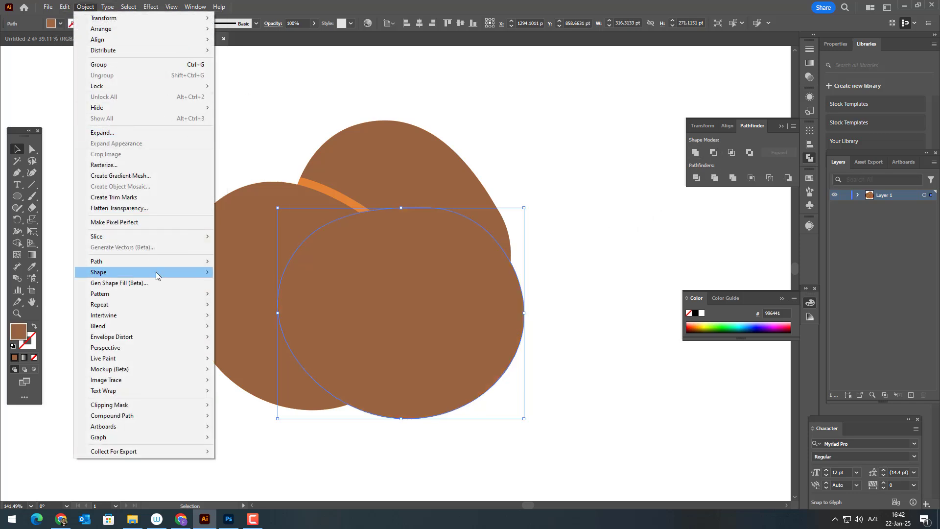
mouse_move(156, 266)
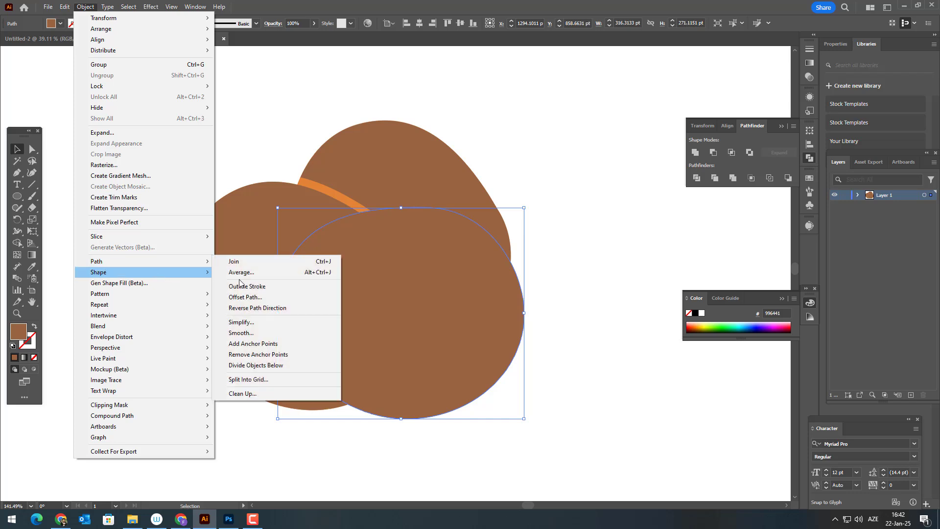
click(286, 298)
click(607, 290)
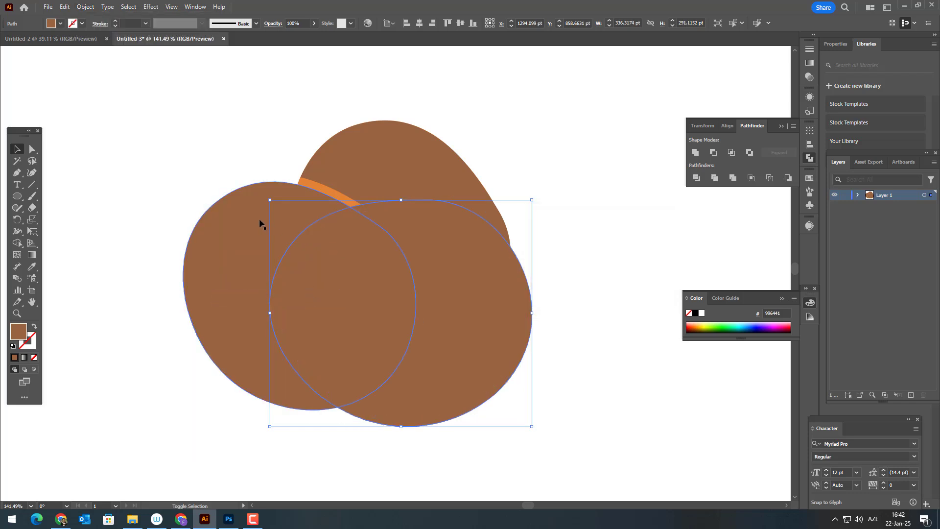
Divide the offset front silhouette with the left and back silhouettes and delete the pieces outside its overlap with them.
shift+click(435, 164)
shift+click(439, 156)
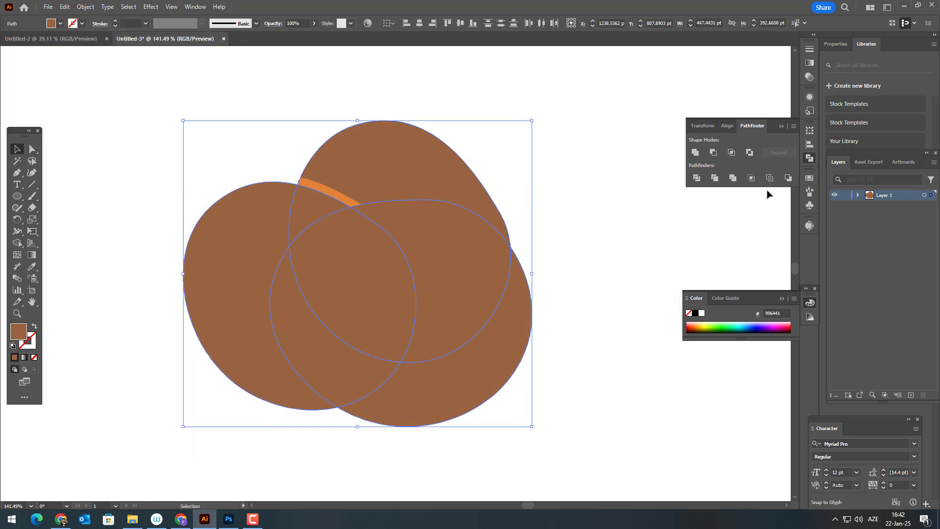
click(697, 178)
double_click(390, 156)
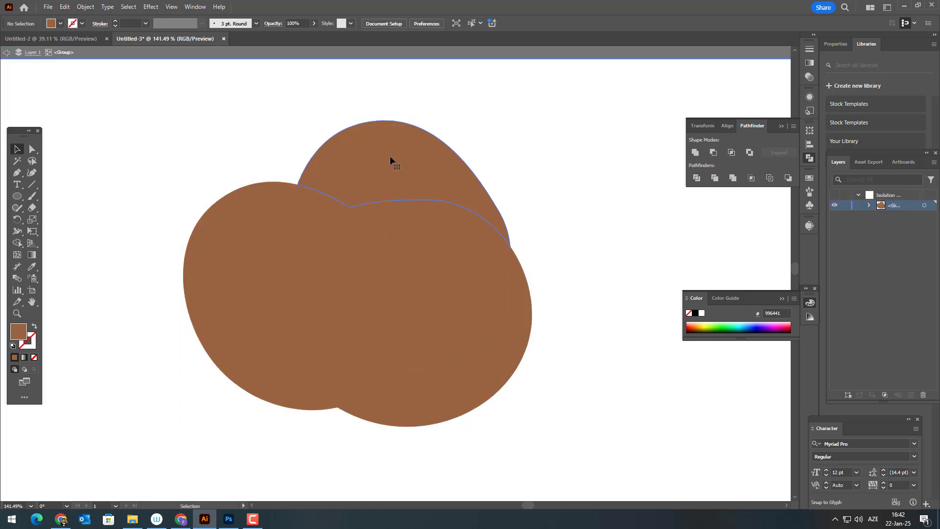
click(415, 166)
key(Delete)
click(242, 247)
key(Delete)
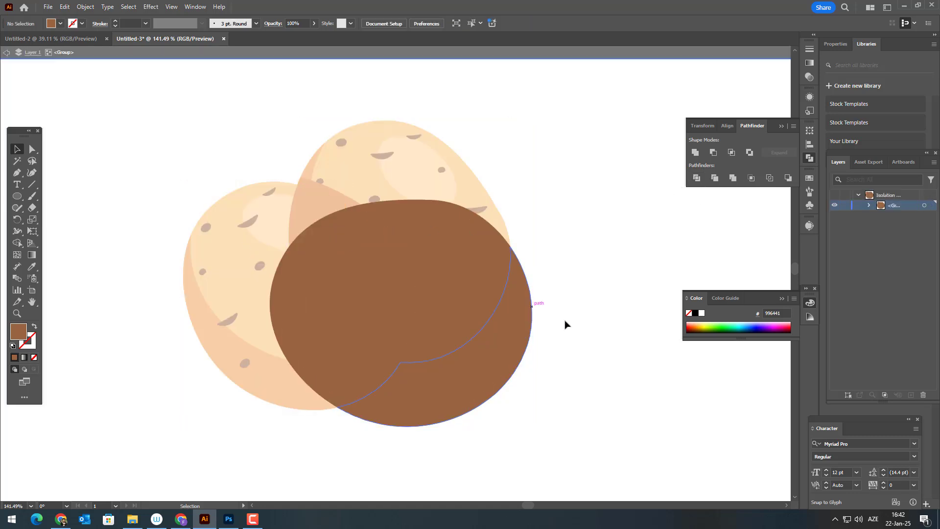
click(464, 334)
click(466, 382)
key(Delete)
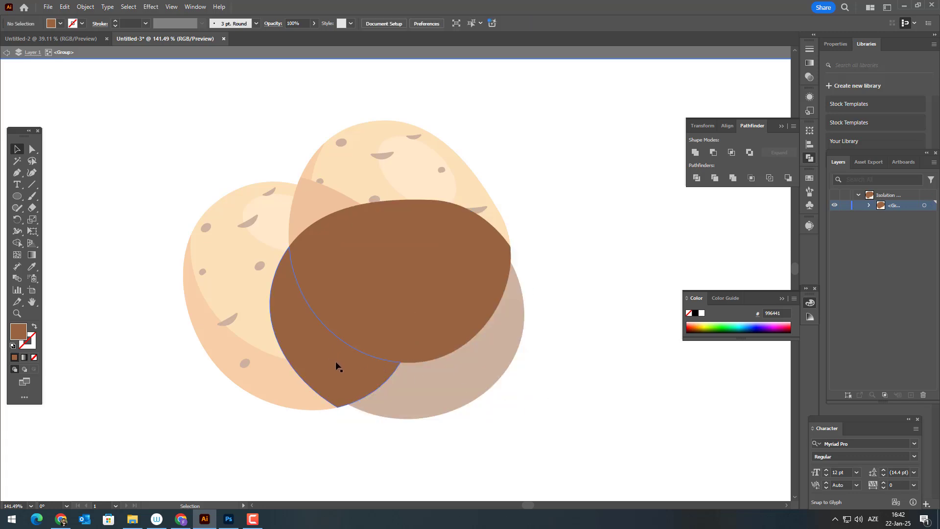
Unite the selected overlap pieces and delete the leftover original silhouette of the front potato.
click(375, 281)
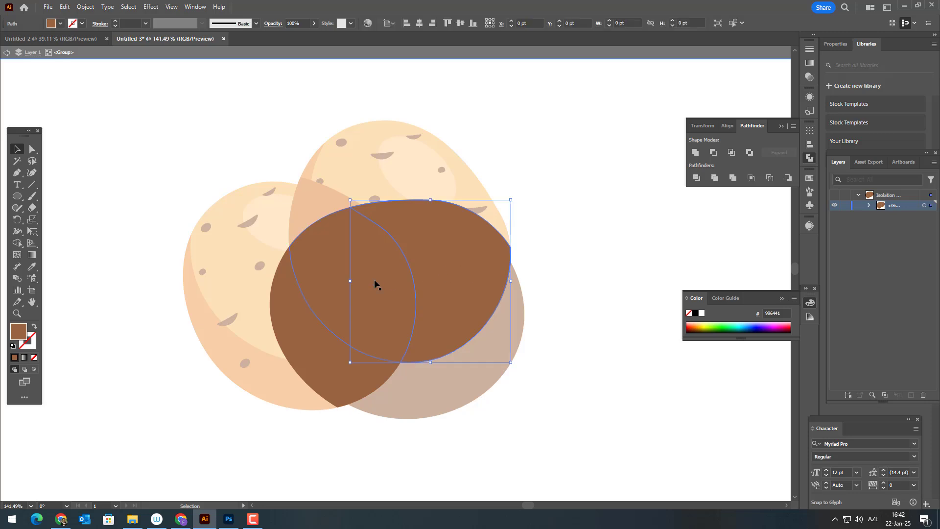
click(696, 152)
double_click(656, 308)
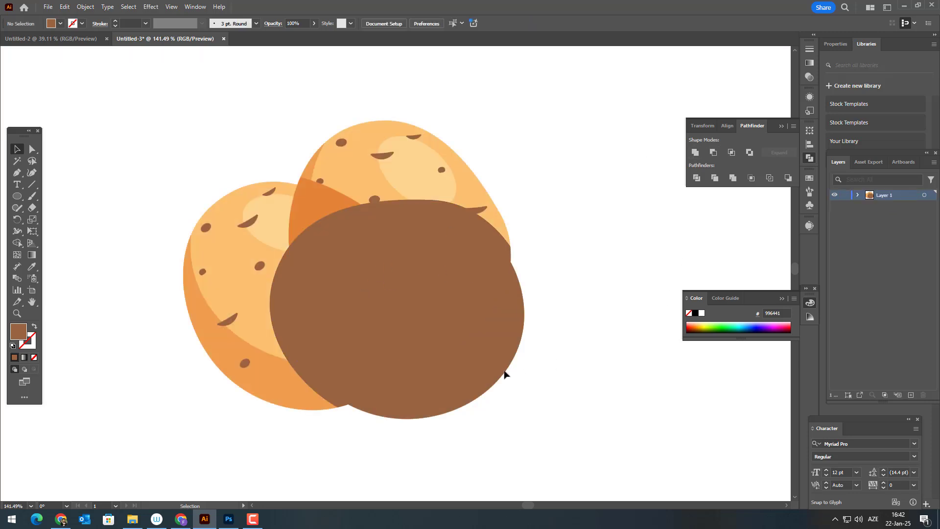
double_click(493, 364)
double_click(646, 382)
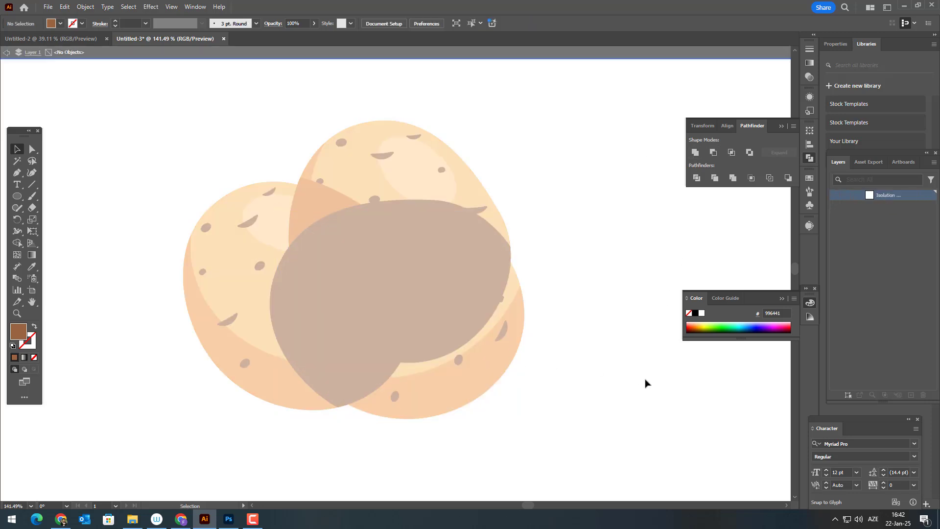
Bring the front potato group to the front, above its brown overlap shape.
click(503, 378)
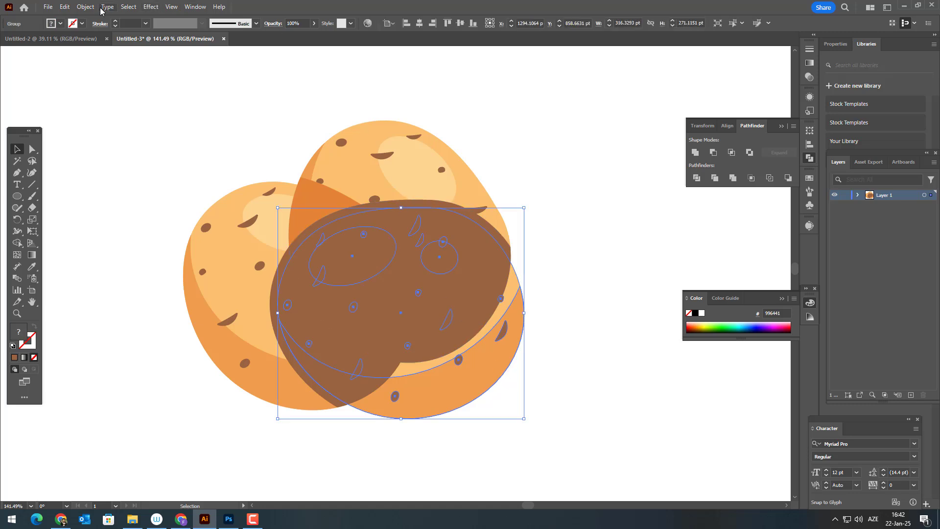
click(85, 7)
mouse_move(95, 28)
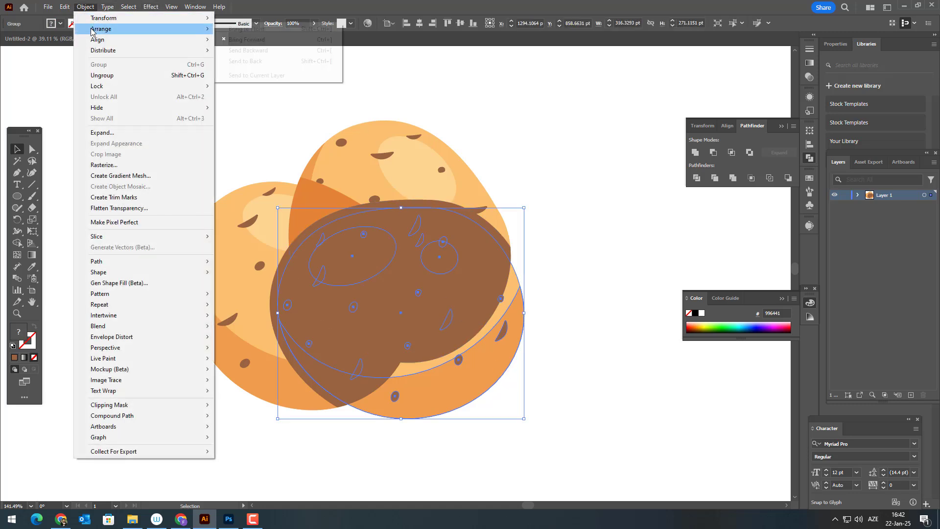
click(246, 28)
click(609, 262)
Send the back potato together with its orange shadow piece to the back, behind the left potato.
click(255, 214)
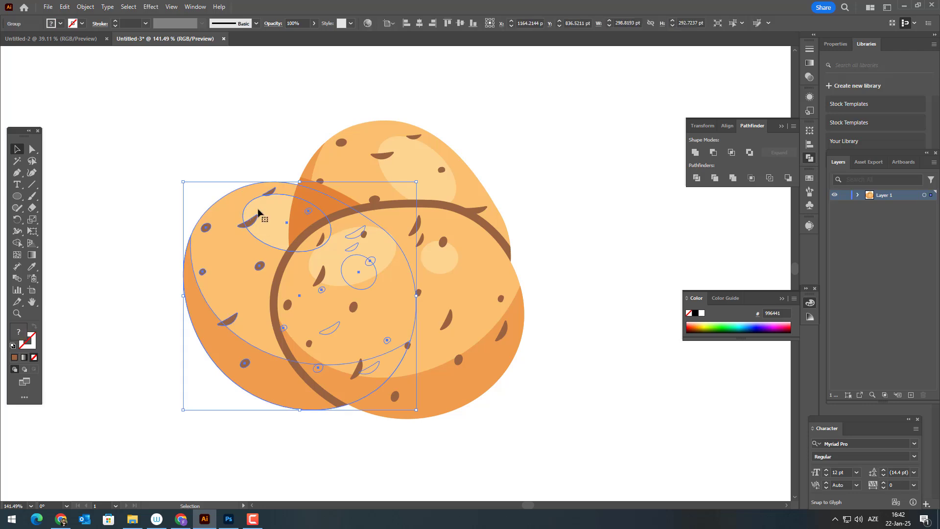
click(347, 167)
click(325, 196)
shift+click(363, 169)
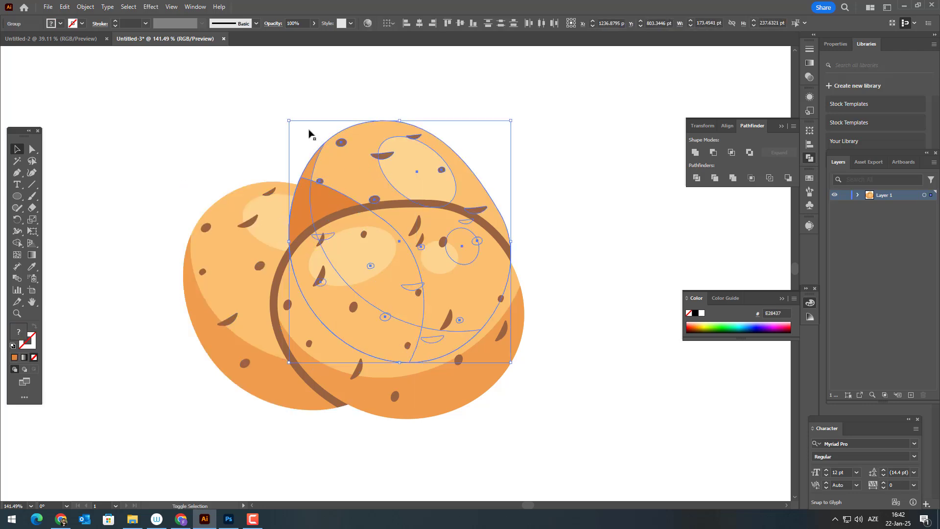
click(89, 6)
mouse_move(140, 29)
click(261, 60)
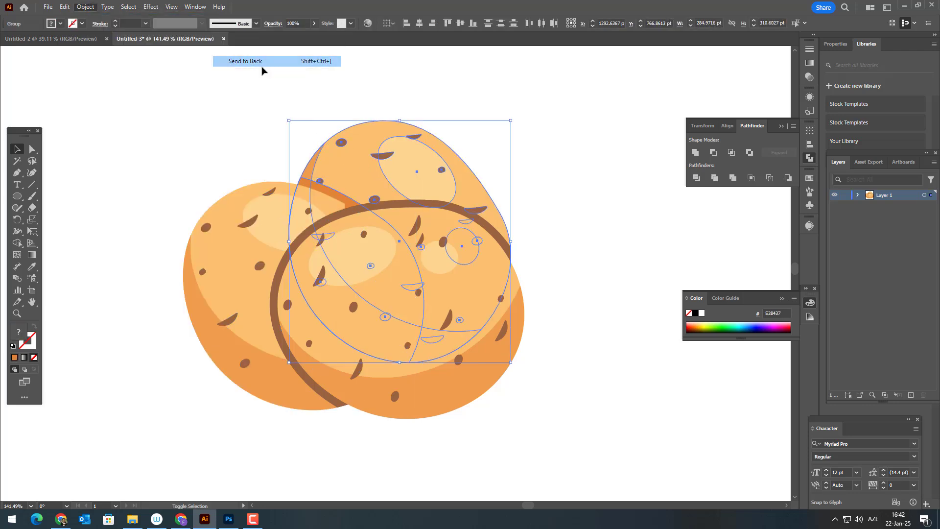
click(534, 179)
Recolour the brown shape around the front potato with the other shadow's orange, E28437, and unite it into a single path.
click(373, 208)
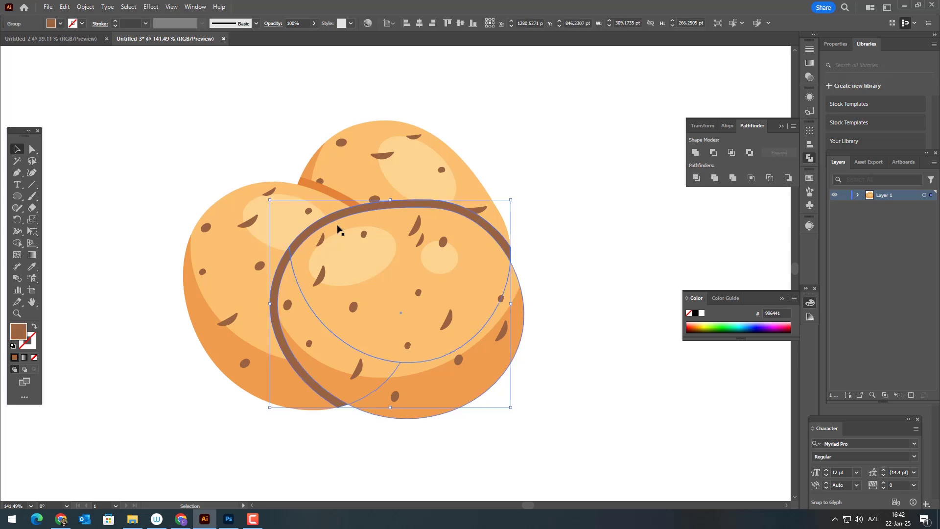
click(35, 265)
click(334, 190)
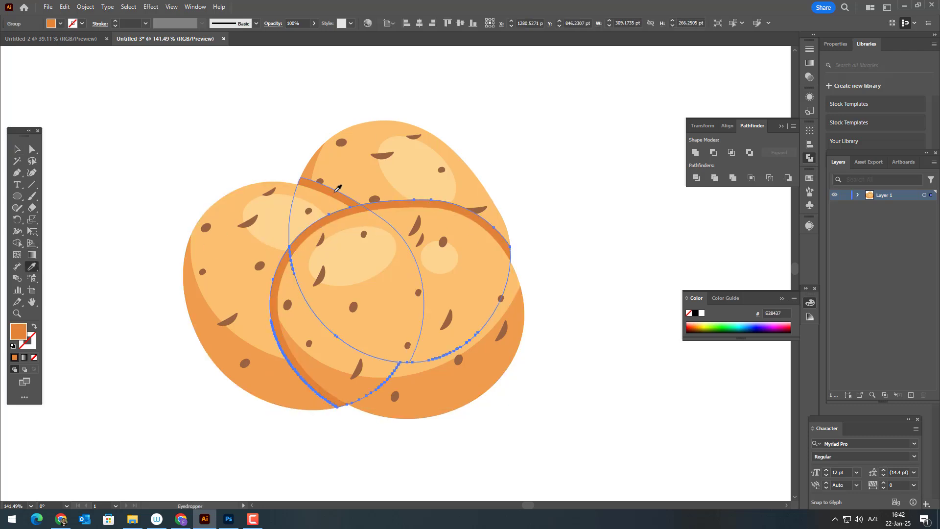
key(z)
drag(405, 198, 482, 373)
click(20, 150)
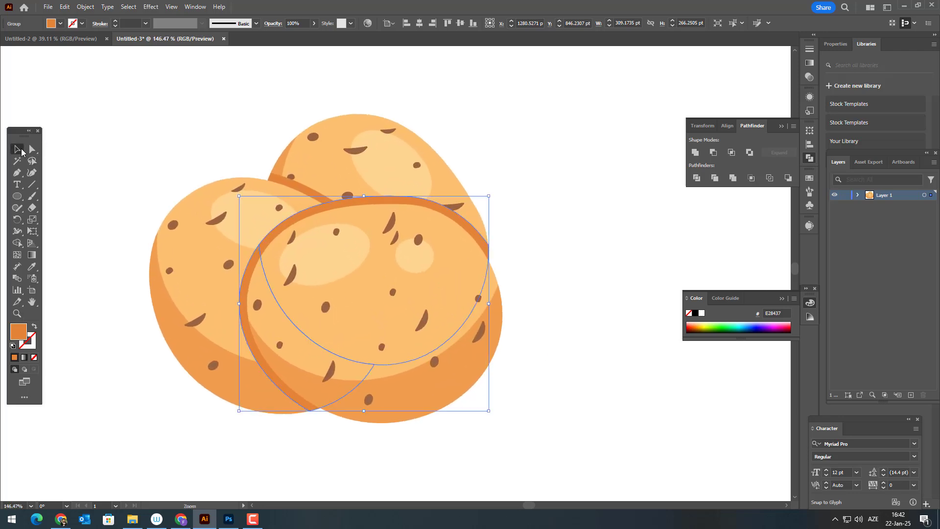
click(694, 153)
scroll(556, 278, up, 1)
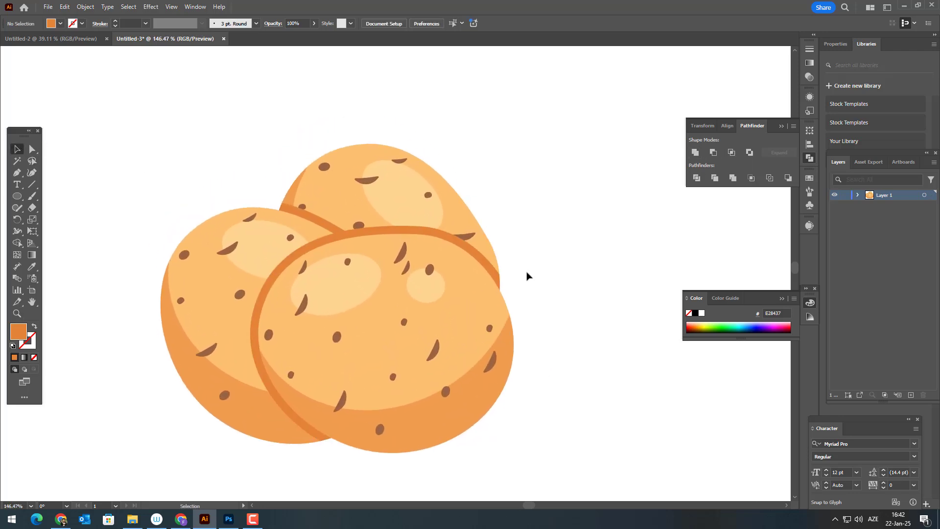
Lower the opacity of the front potato's shadow to 68%.
click(315, 24)
drag(314, 34, 302, 36)
click(552, 292)
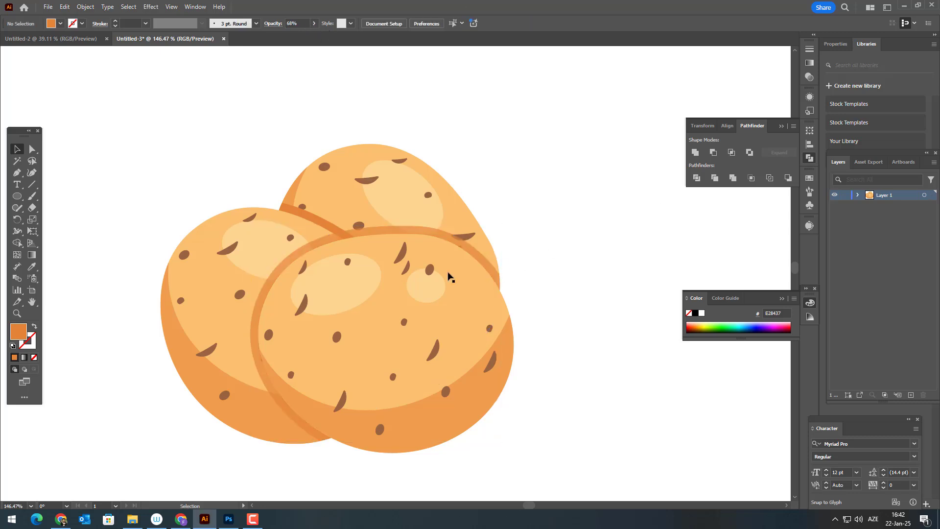
Match the shadow on the back potato to the front potato's 68% opacity shadow and deselect it.
click(306, 216)
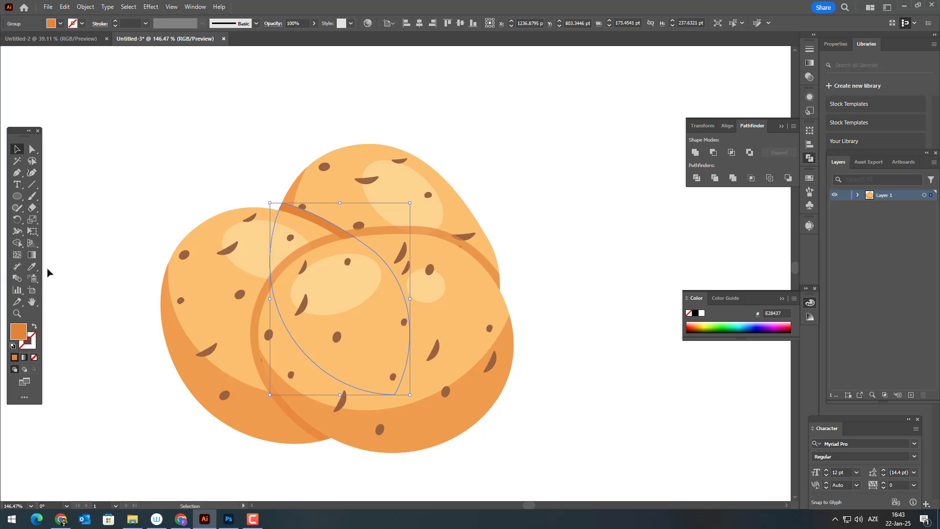
click(32, 267)
click(489, 259)
key(z)
drag(488, 255, 378, 279)
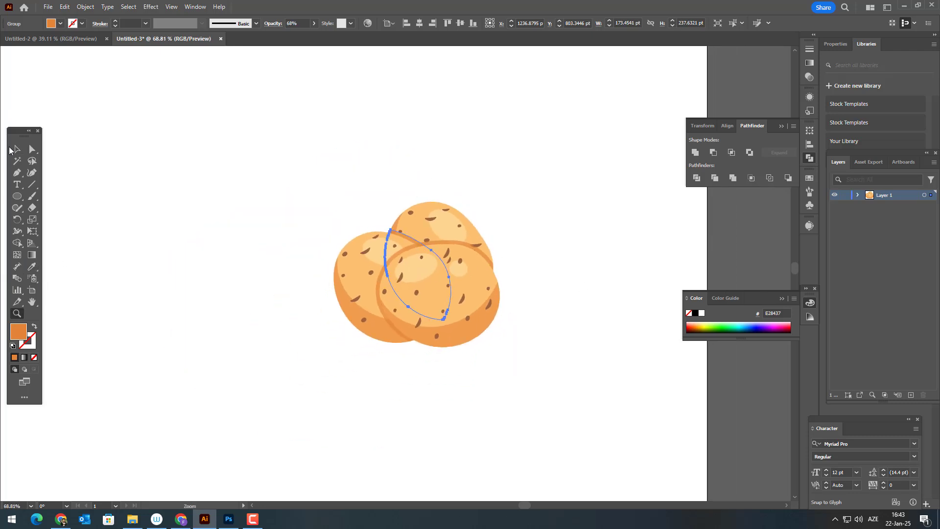
click(16, 150)
click(107, 207)
Place a slightly rotated copy of the front potato beside the group's right side, scaled to about three quarters of its width.
key(z)
drag(344, 326, 293, 330)
drag(293, 330, 444, 397)
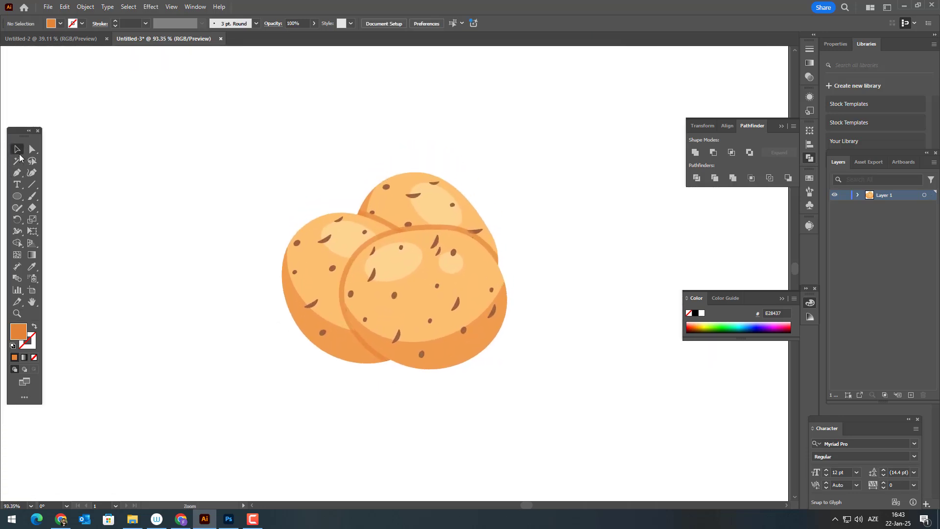
drag(456, 338, 558, 336)
drag(613, 371, 612, 370)
drag(552, 331, 619, 321)
drag(672, 360, 637, 350)
click(618, 386)
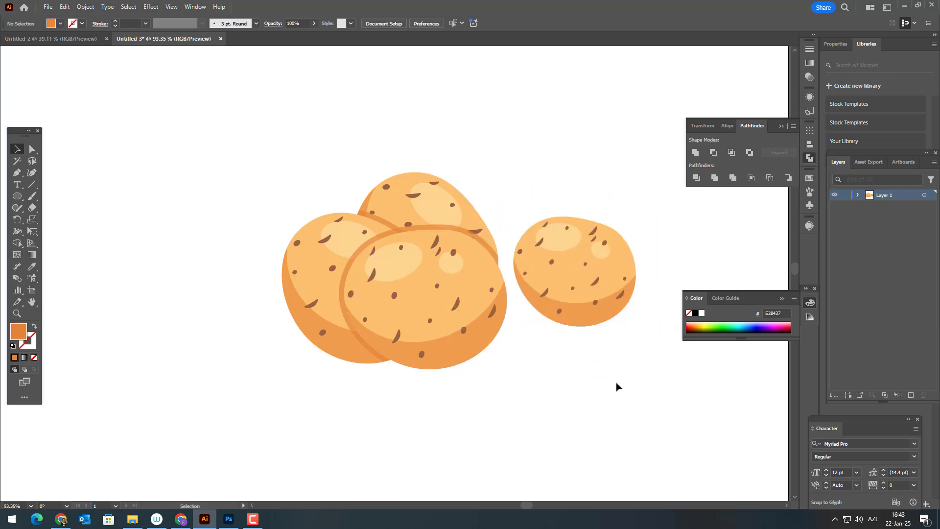
Place two copies of the small right-hand potato, one left of the pile and one above the pile's left back potato.
drag(585, 311, 229, 316)
click(647, 405)
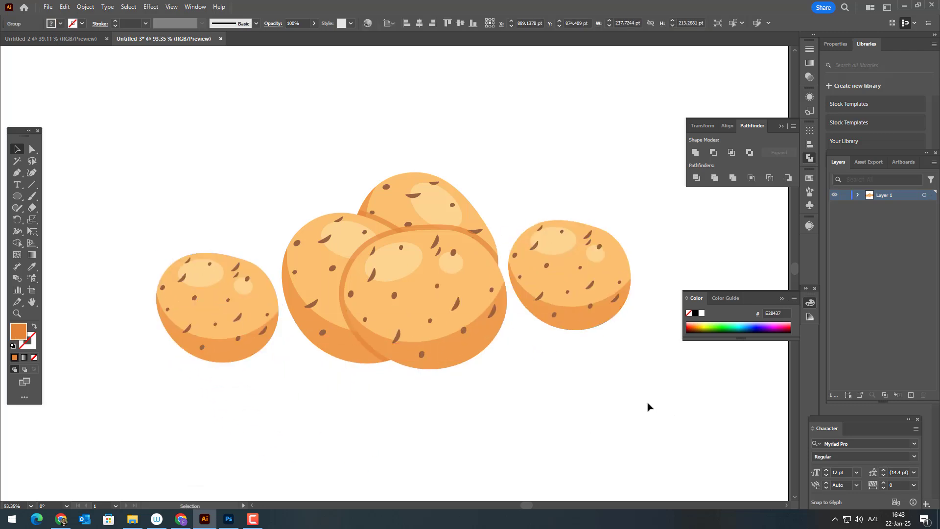
drag(601, 392, 611, 428)
drag(590, 330, 342, 255)
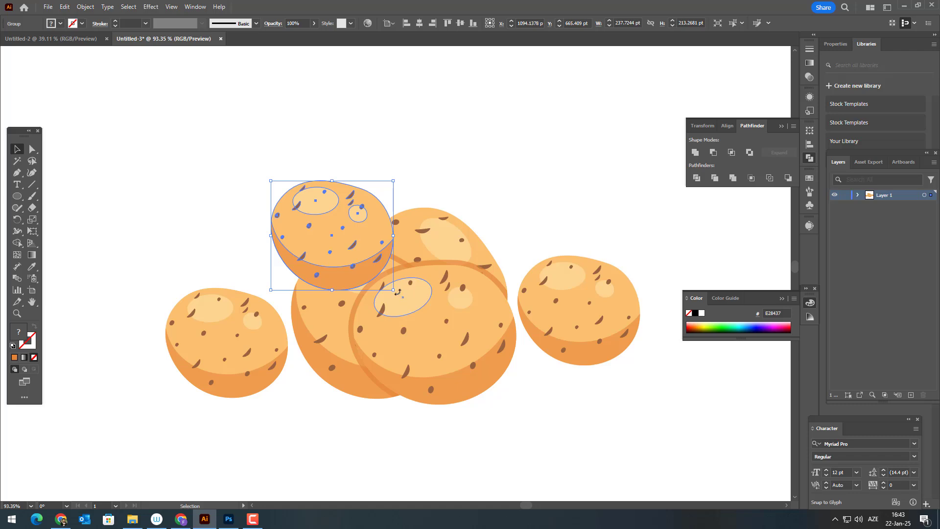
Rotate the upper potato copy clockwise and enlarge it to about 276 pt wide, overlapping the pile's left back potato.
drag(394, 292, 360, 321)
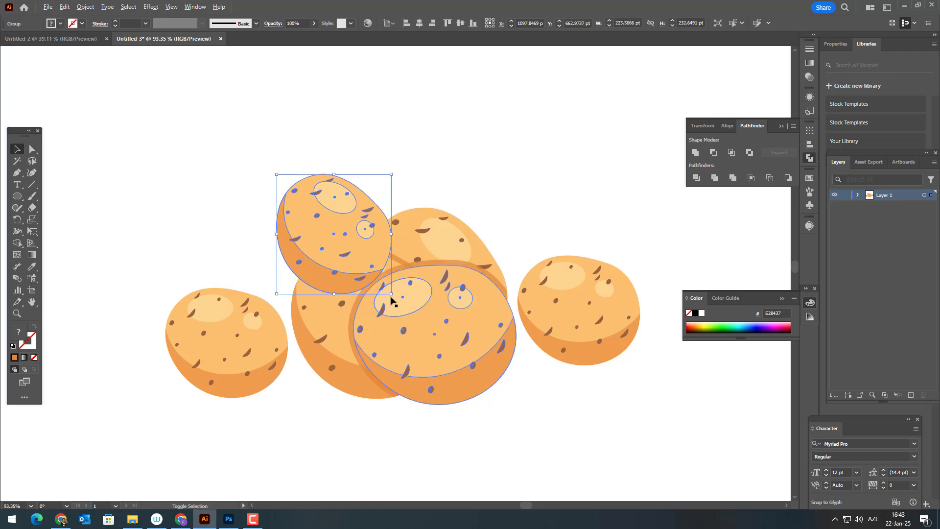
shift+click(389, 300)
click(528, 378)
click(339, 264)
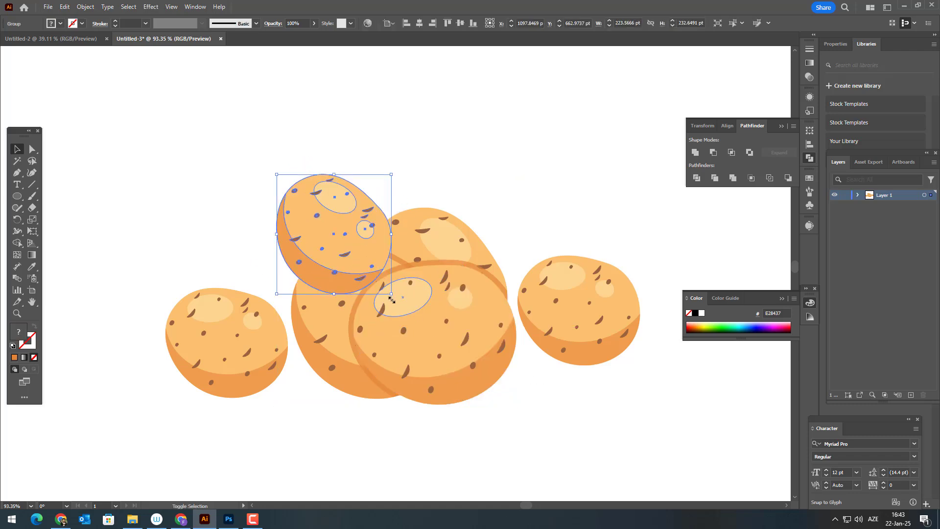
drag(392, 299, 417, 321)
drag(352, 271, 319, 302)
Send the enlarged potato to the back and unite a copy of it, pasted in front, into a single silhouette.
click(80, 6)
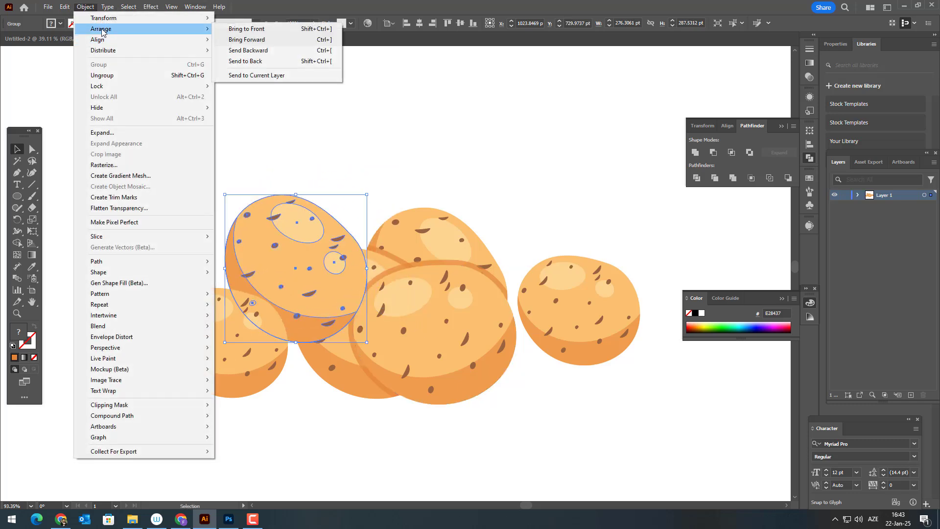
click(237, 54)
click(85, 6)
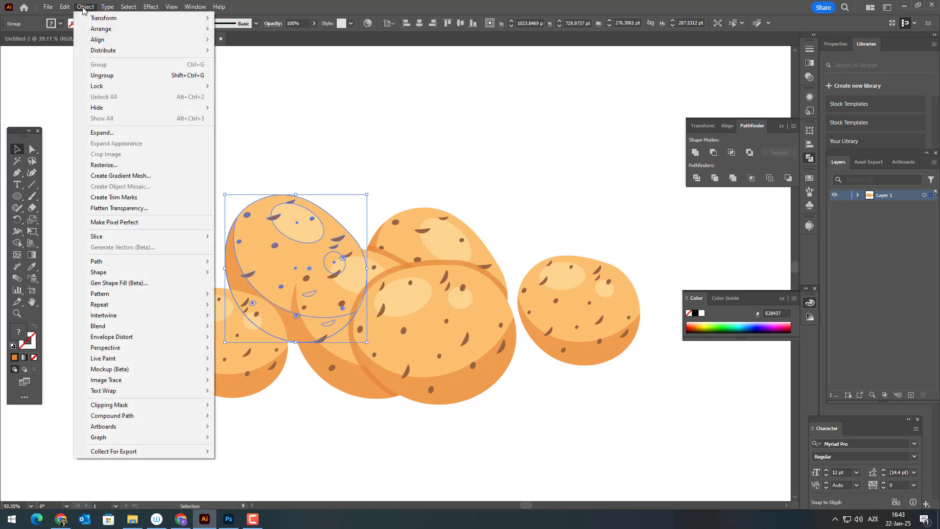
click(80, 54)
click(65, 7)
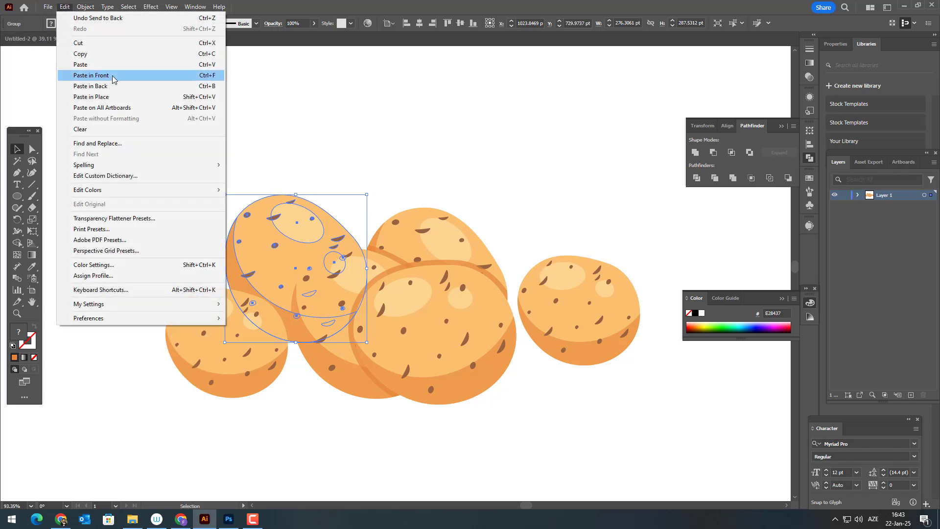
click(91, 75)
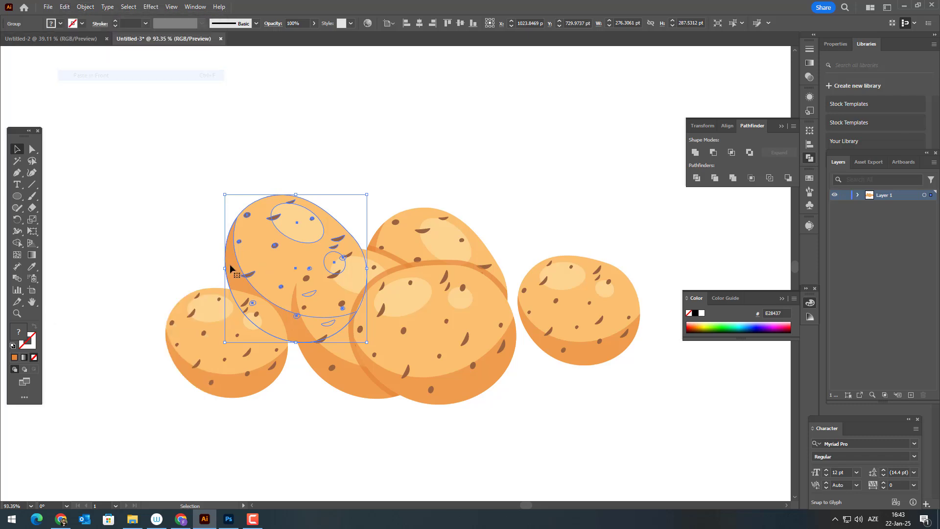
click(695, 152)
Match the brown silhouette to the pile's overlap shadow, using its orange E28437 fill and 68% opacity.
click(31, 266)
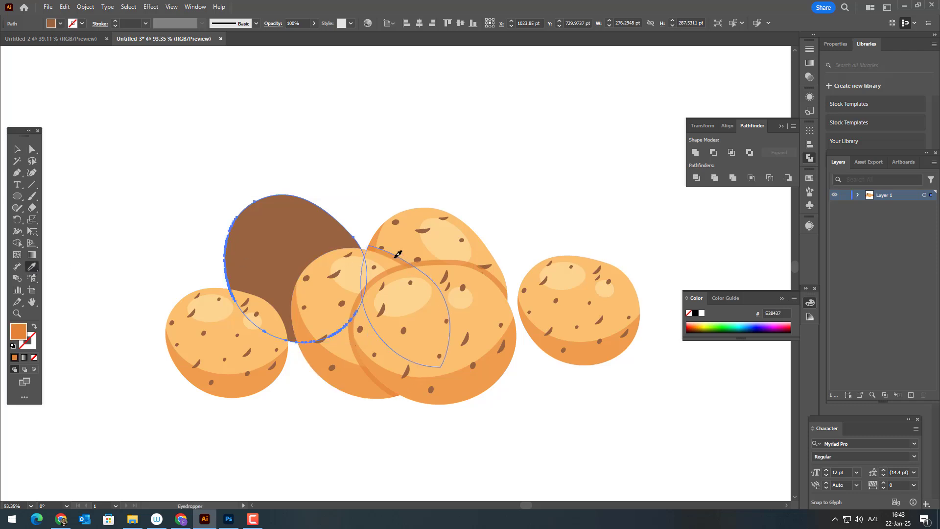
click(397, 254)
scroll(387, 238, up, 2)
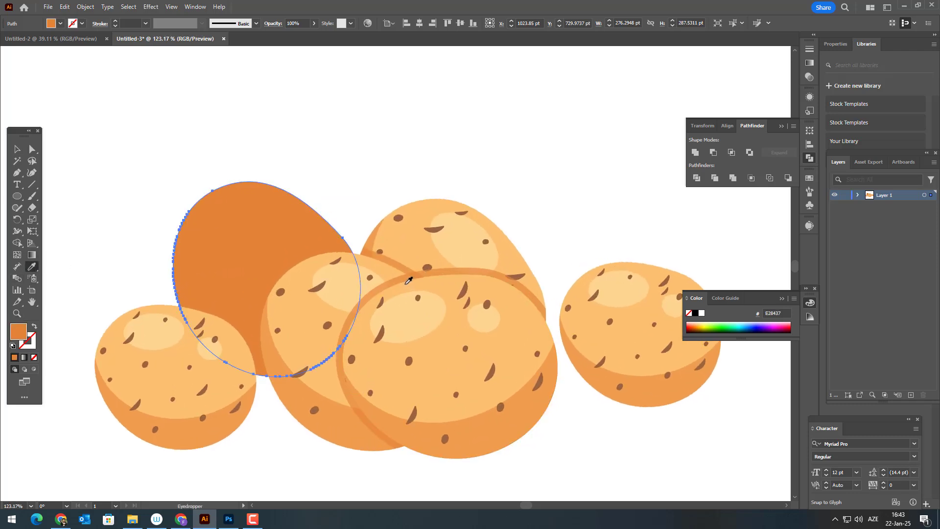
click(402, 278)
Lower the opacity of the orange silhouette over the back potato to 38% and deselect it.
key(z)
drag(332, 250, 245, 261)
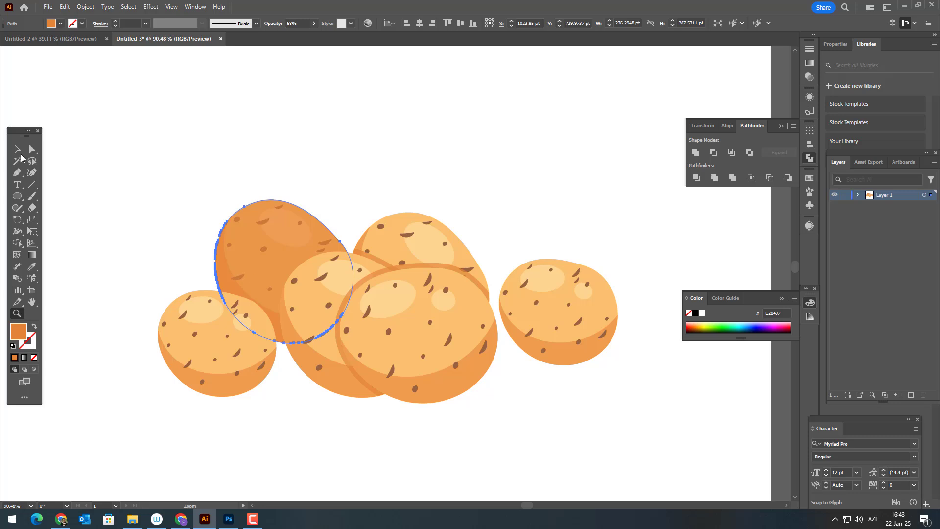
click(17, 149)
click(313, 24)
click(291, 37)
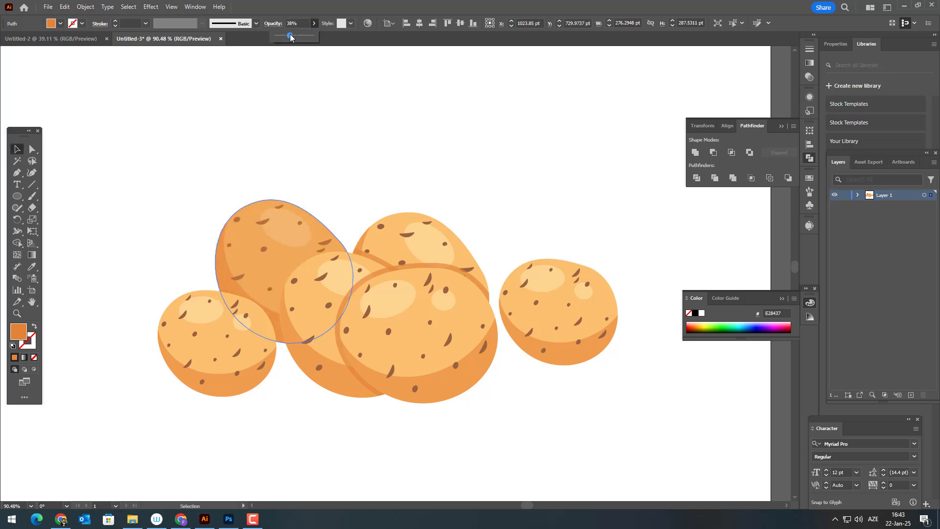
click(293, 141)
Group all the potato artwork and centre the group horizontally and vertically on the artboard.
key(ctrl+0)
key(ctrl+a)
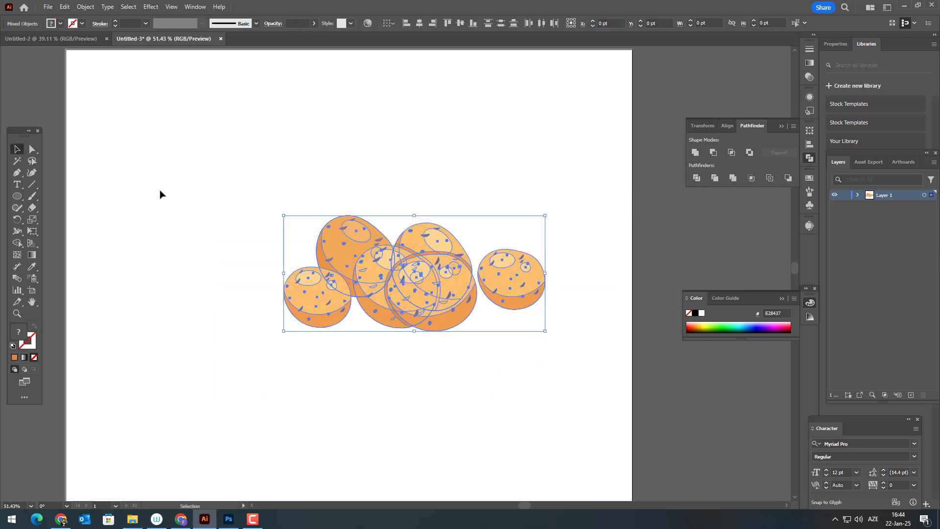
click(85, 7)
click(93, 67)
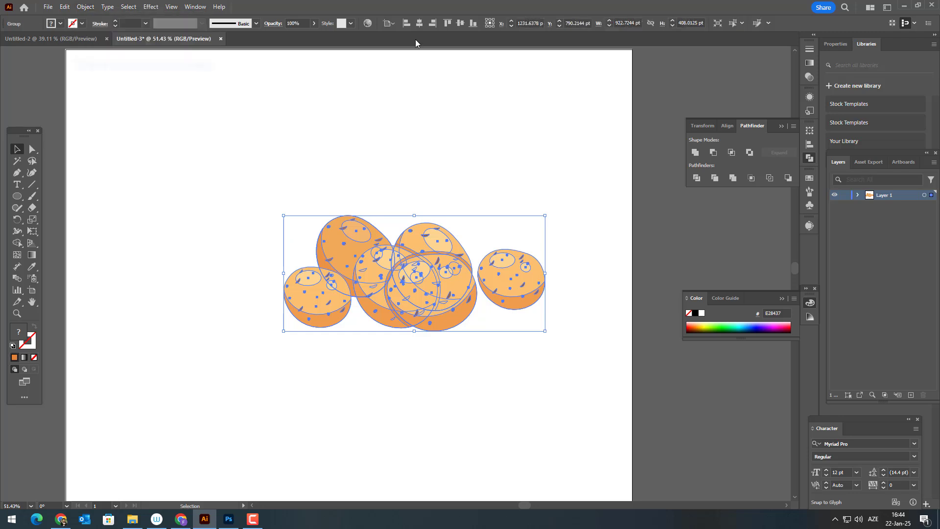
click(424, 25)
click(461, 23)
click(470, 171)
drag(458, 291, 521, 267)
key(z)
drag(428, 334, 568, 386)
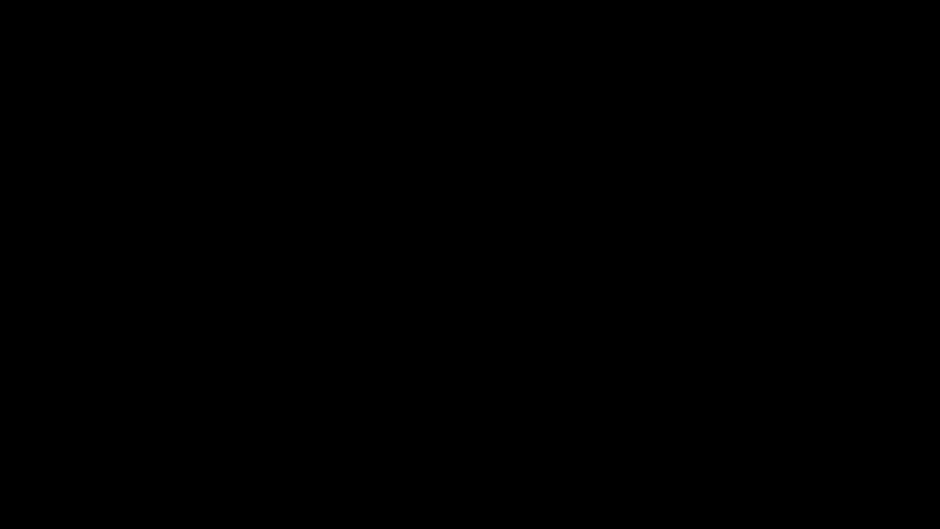